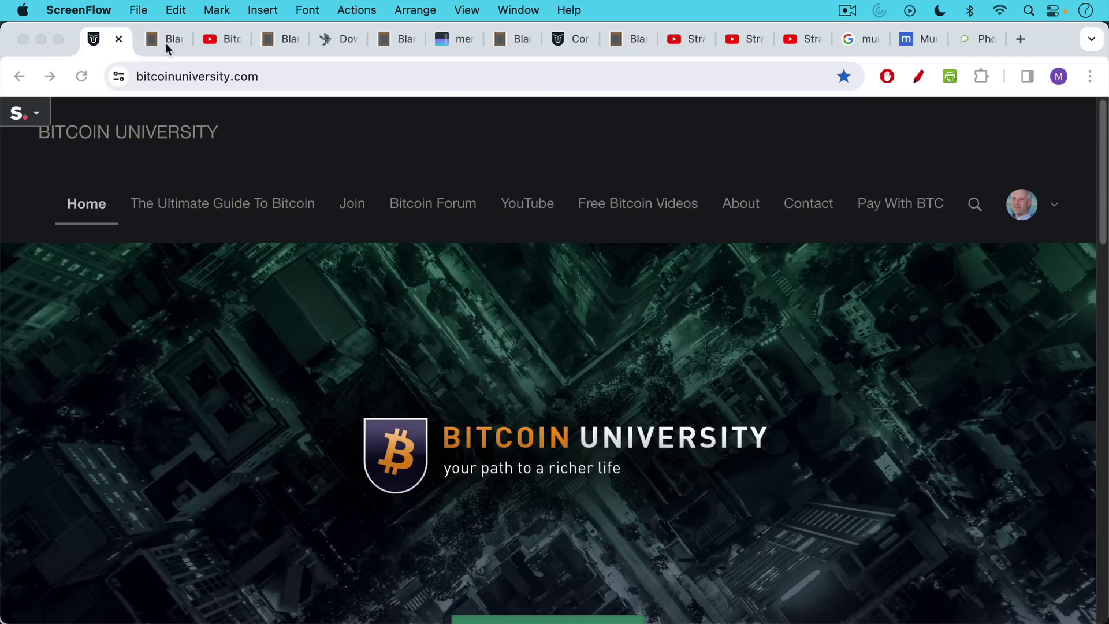
Switch to the blankslate.io note titled 'How To View Your Own Bitcoin UTXOs'
{"action": "left_click", "coordinate": [165, 42]}
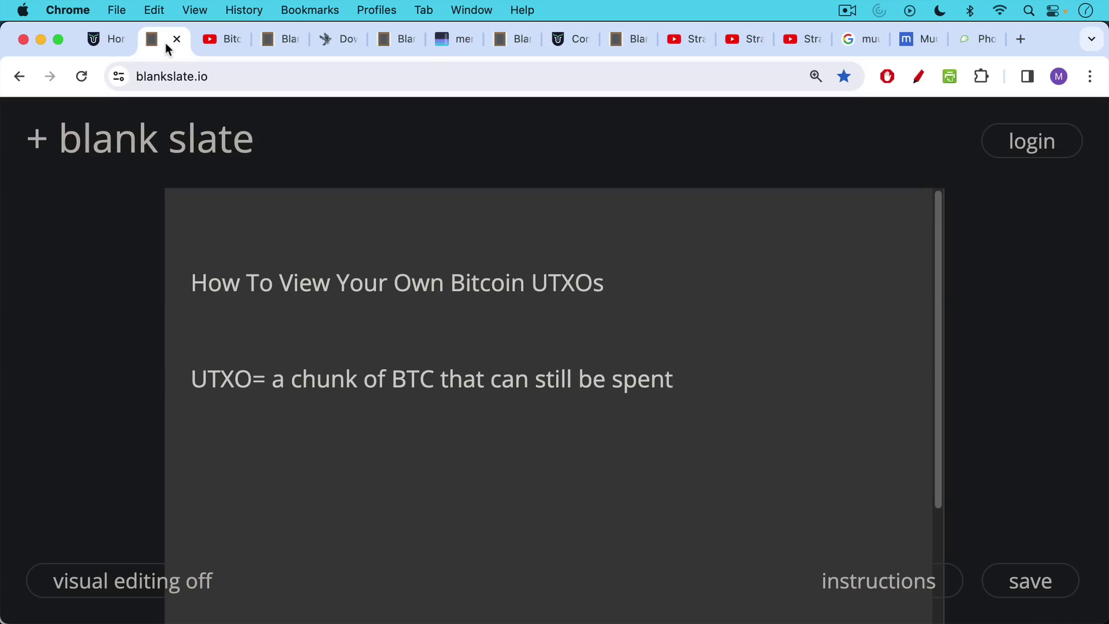
Show the YouTube Bitcoin UTXO Management playlist with its three Bitcoin University videos
{"action": "left_click", "coordinate": [217, 42]}
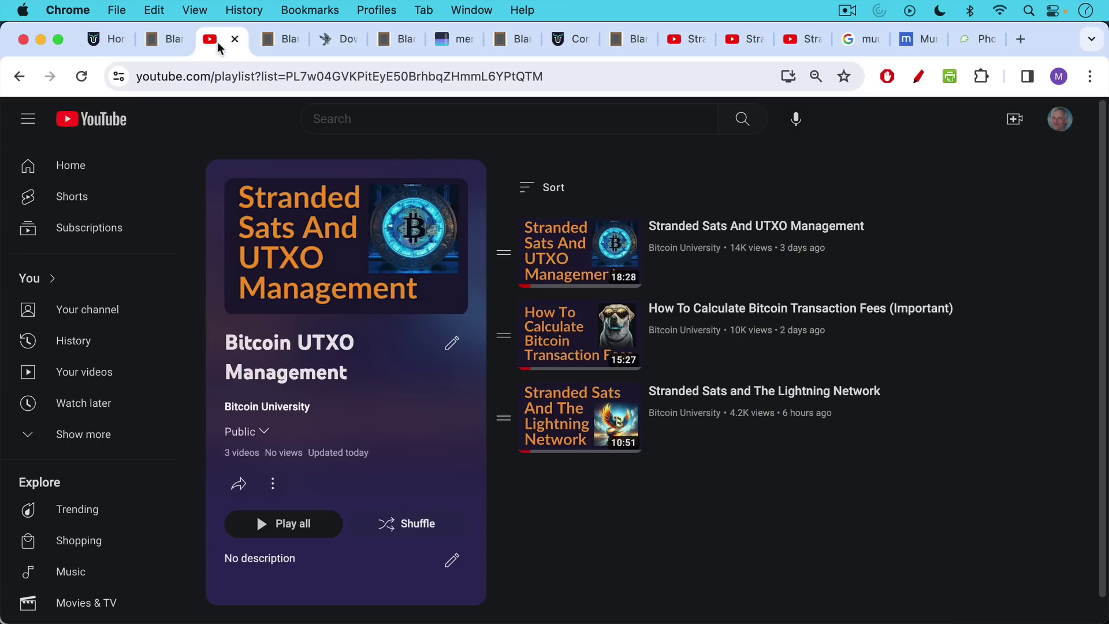
Read through the blankslate notes on knowing your UTXOs, then open the Sparrow 1.8.1 download page
{"action": "left_click", "coordinate": [267, 42]}
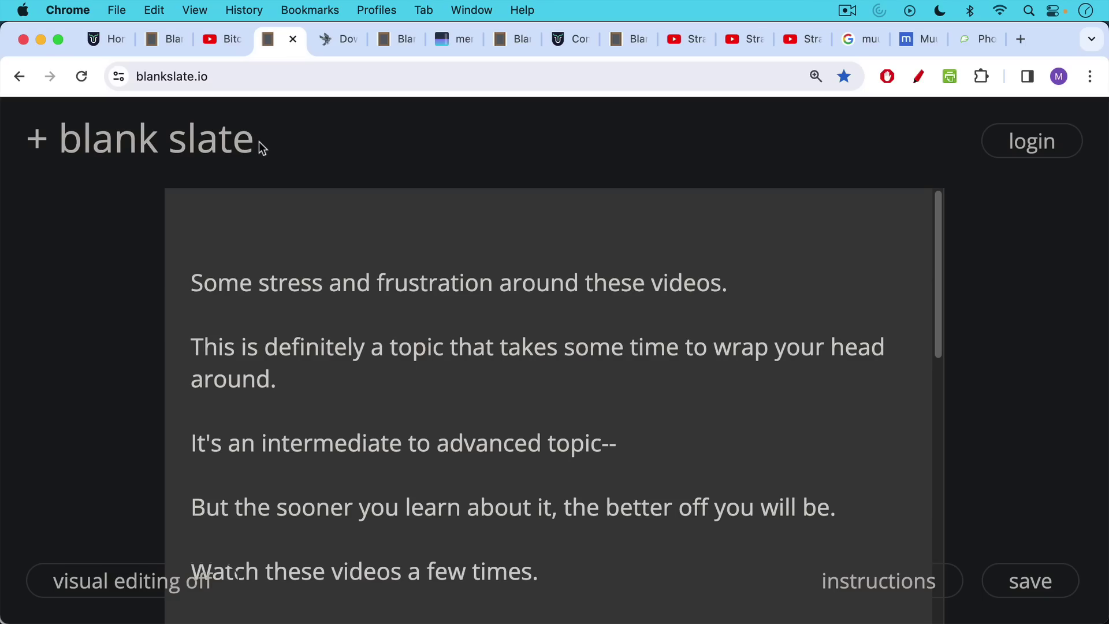
{"action": "scroll", "coordinate": [257, 205], "scroll_direction": "down", "scroll_amount": 2}
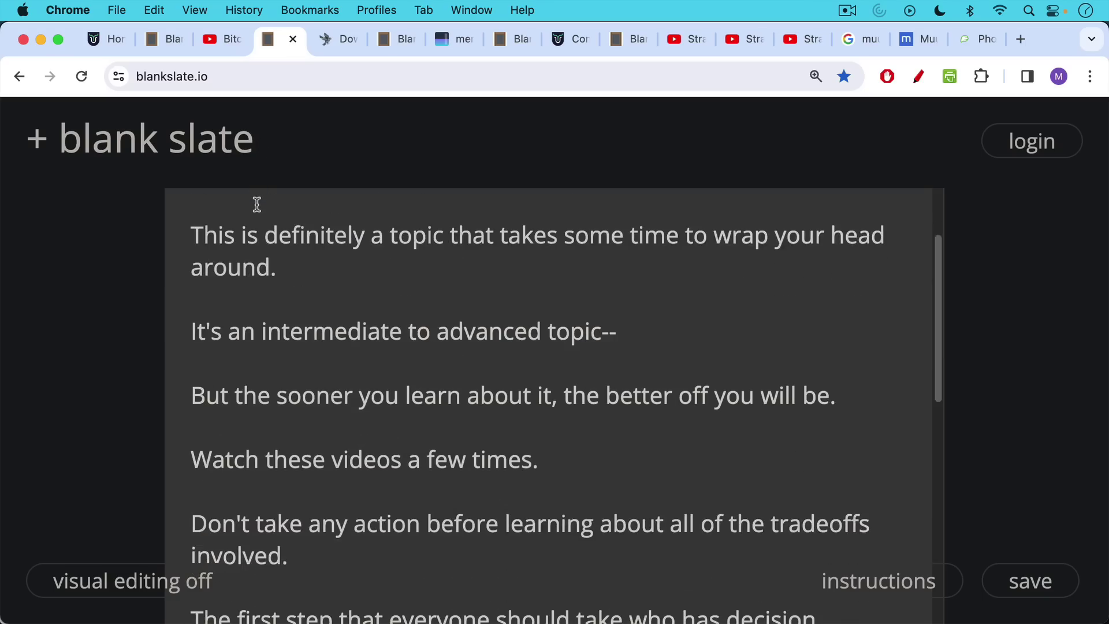
{"action": "scroll", "coordinate": [257, 204], "scroll_direction": "down", "scroll_amount": 2}
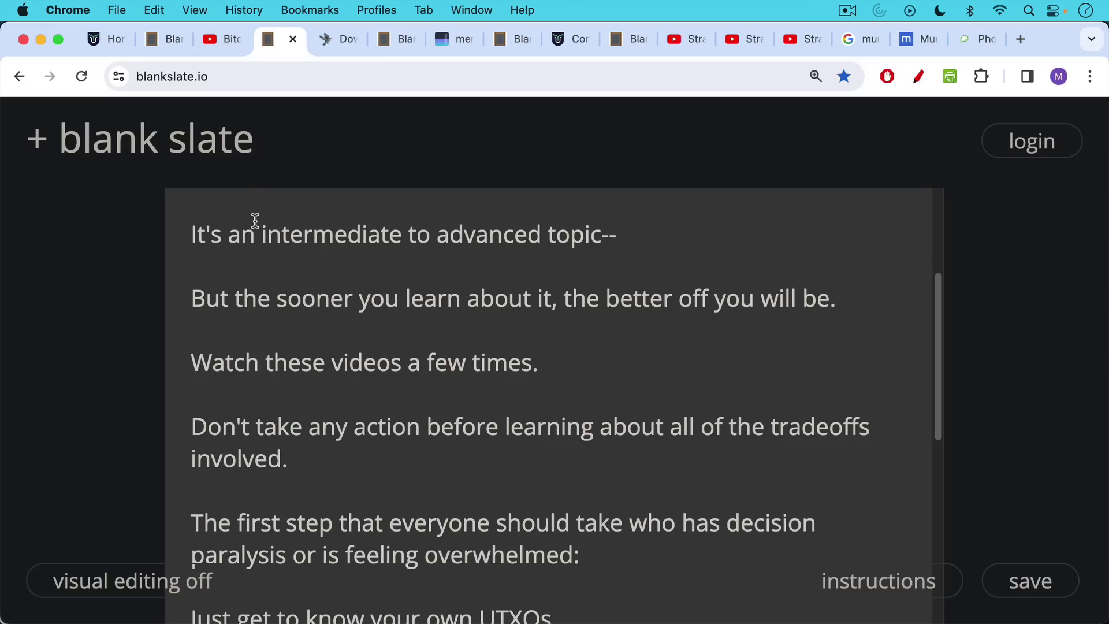
{"action": "scroll", "coordinate": [255, 222], "scroll_direction": "down", "scroll_amount": 3}
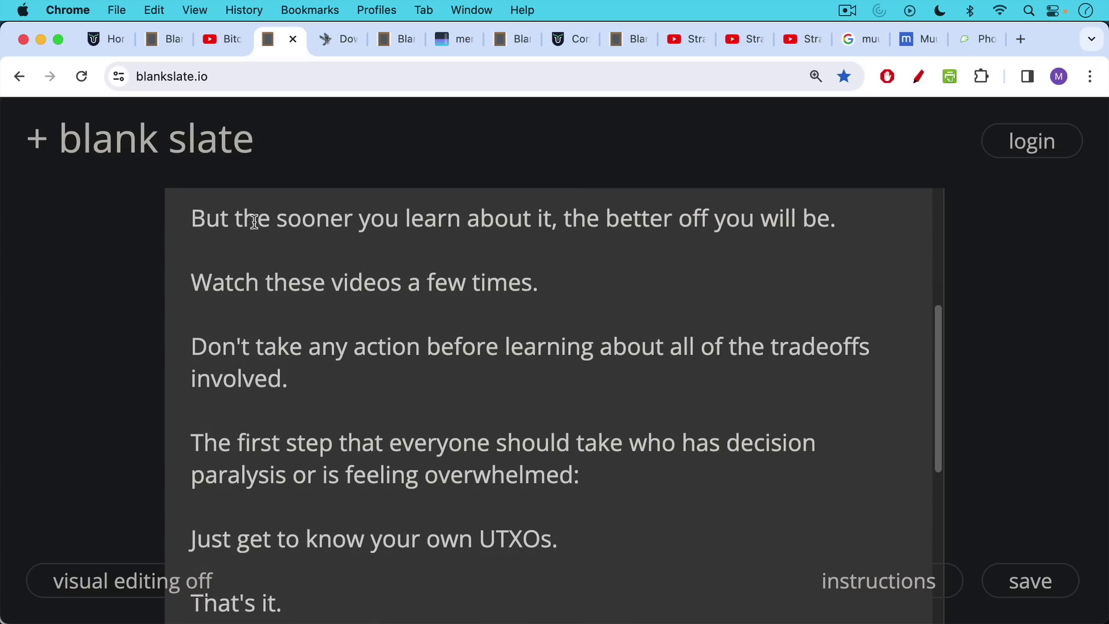
{"action": "scroll", "coordinate": [255, 221], "scroll_direction": "down", "scroll_amount": 2}
{"action": "scroll", "coordinate": [255, 221], "scroll_direction": "down", "scroll_amount": 1}
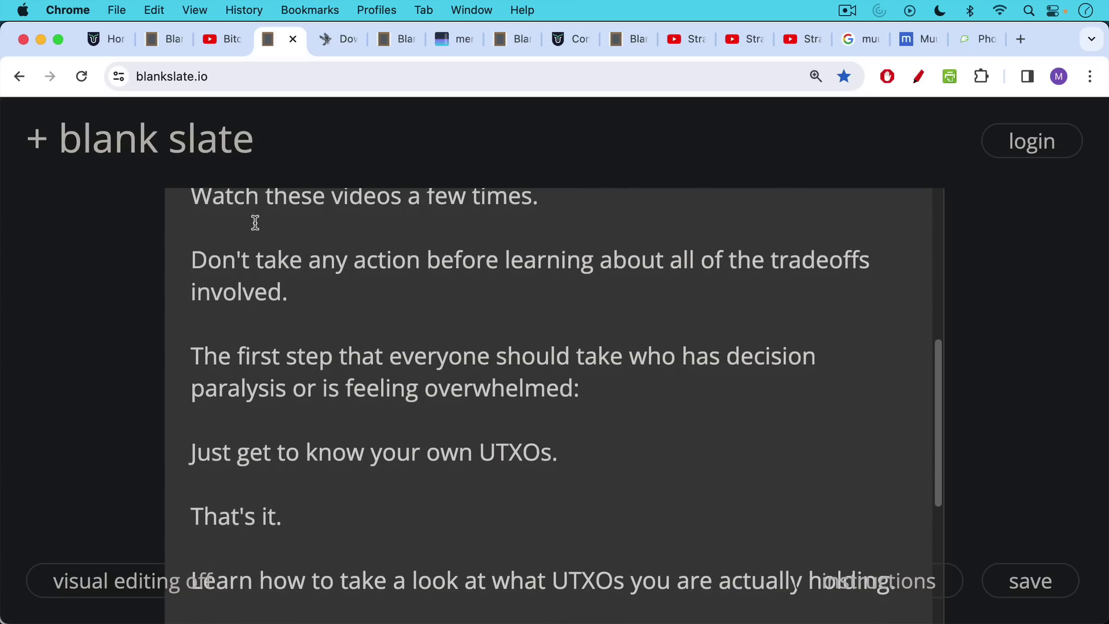
{"action": "scroll", "coordinate": [254, 222], "scroll_direction": "down", "scroll_amount": 3}
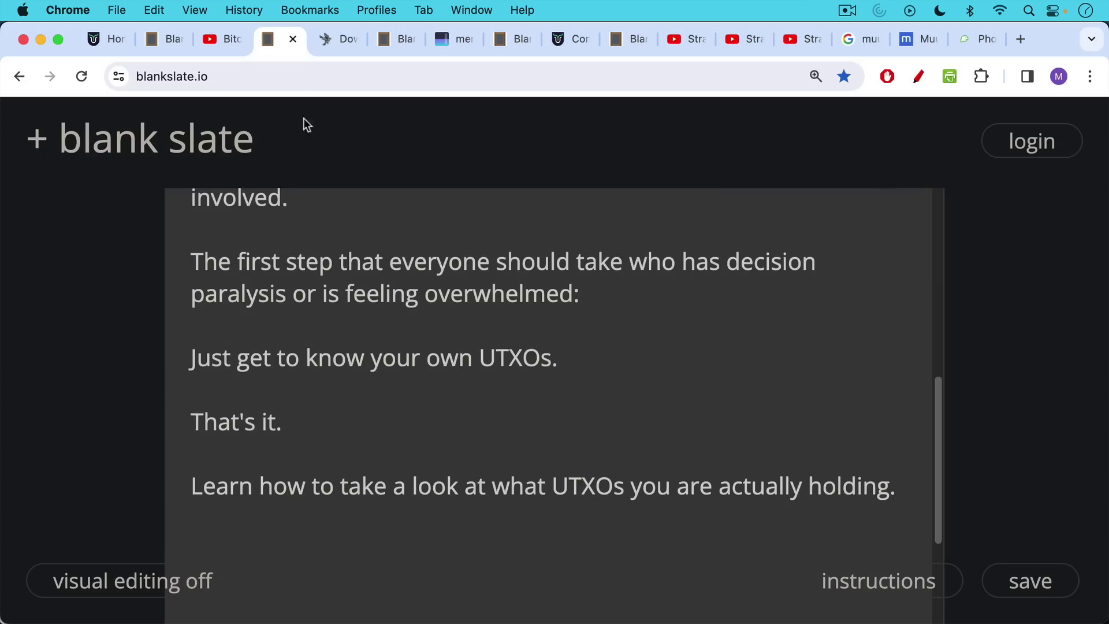
{"action": "left_click", "coordinate": [335, 45]}
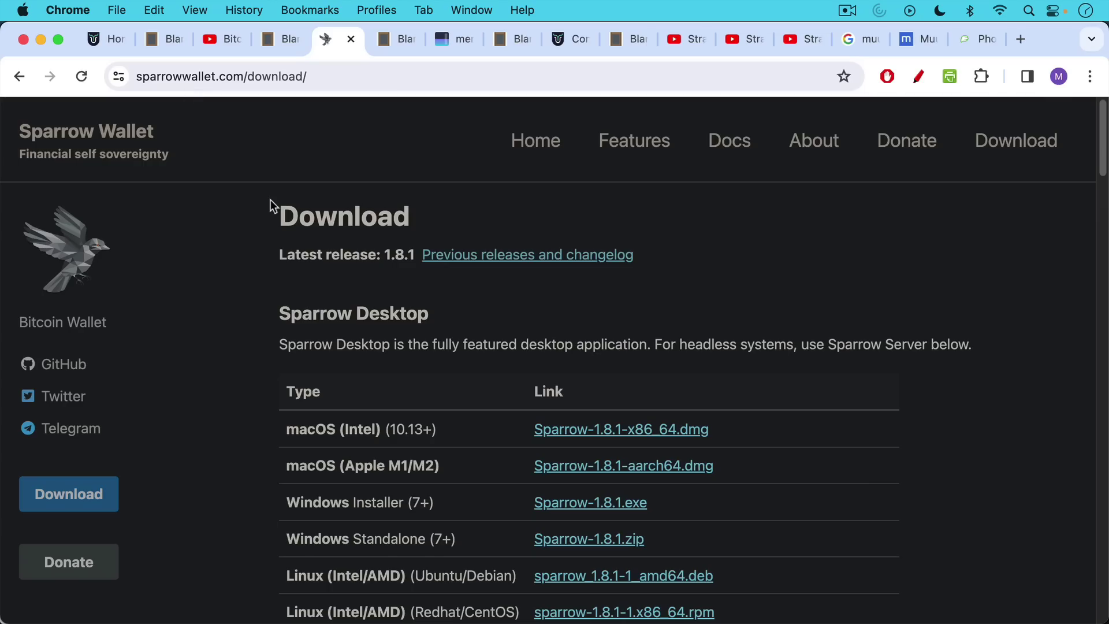
{"action": "mouse_move", "coordinate": [569, 613]}
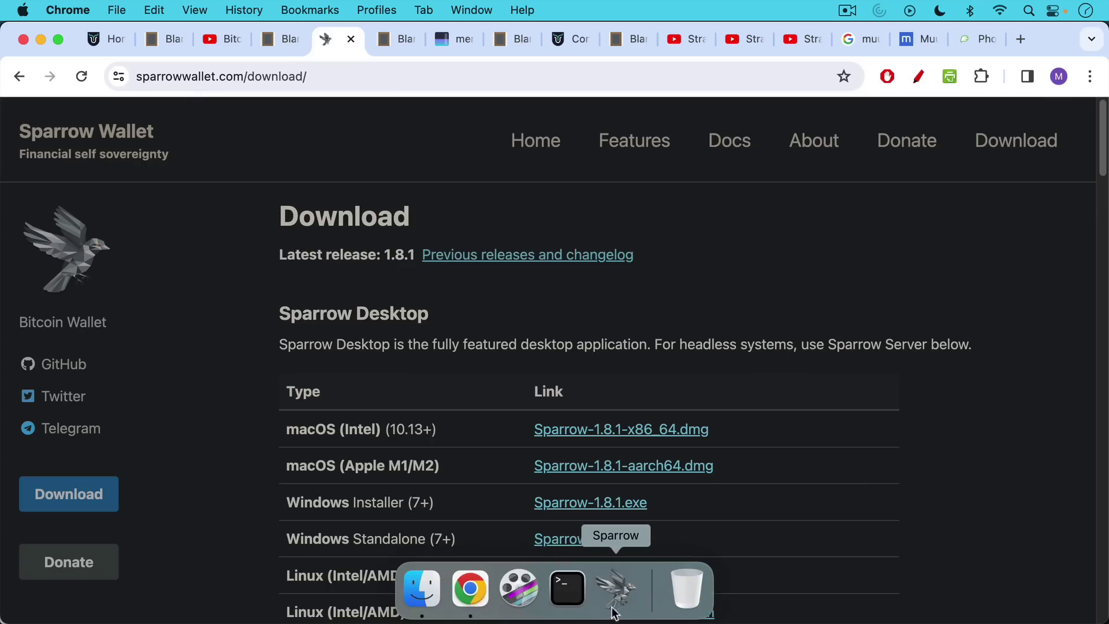
{"action": "left_click", "coordinate": [618, 589]}
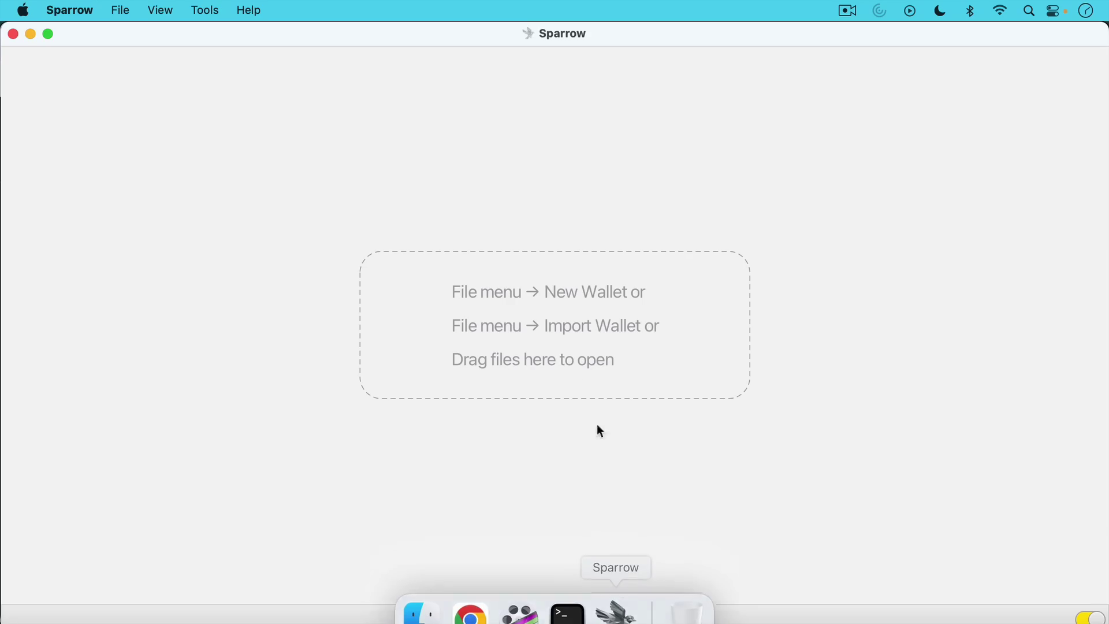
{"action": "left_click", "coordinate": [87, 12]}
{"action": "left_click", "coordinate": [90, 60]}
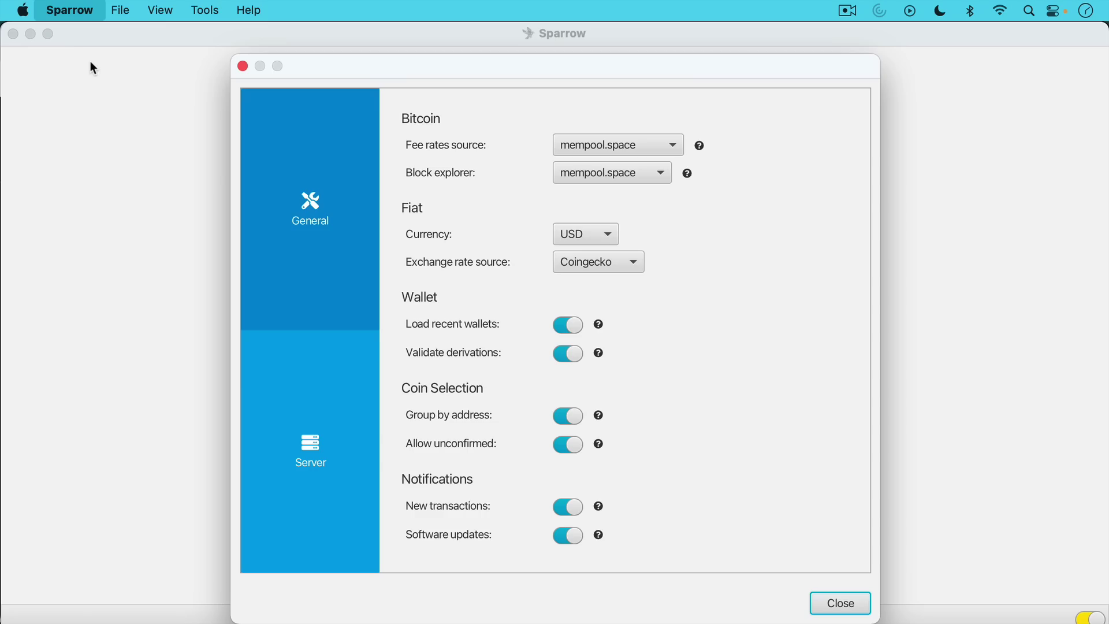
{"action": "left_click", "coordinate": [308, 464]}
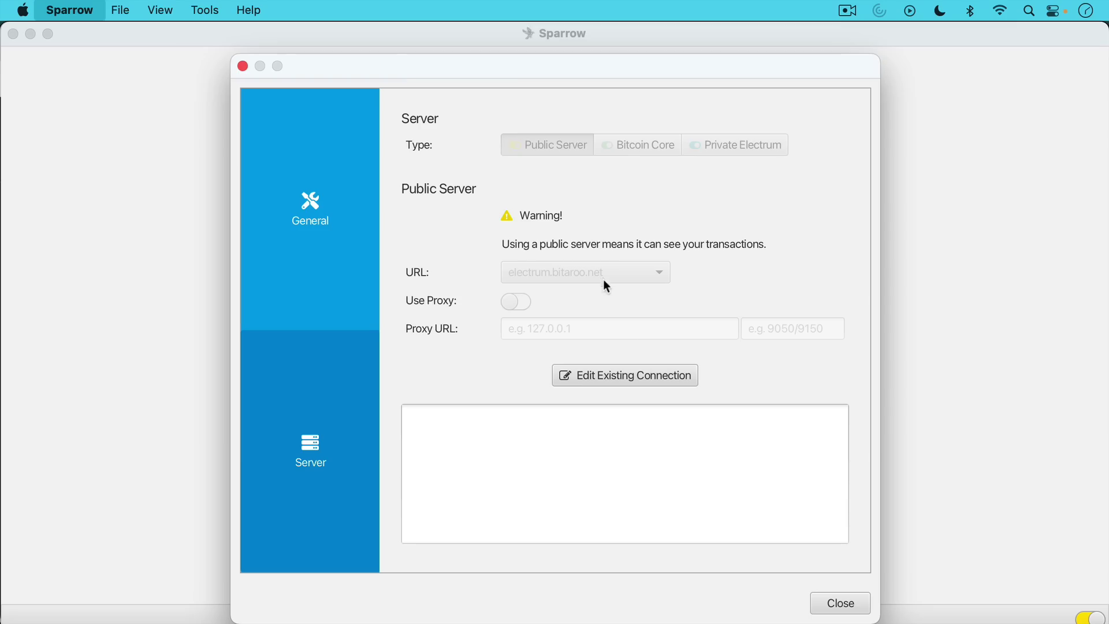
{"action": "left_click", "coordinate": [636, 376]}
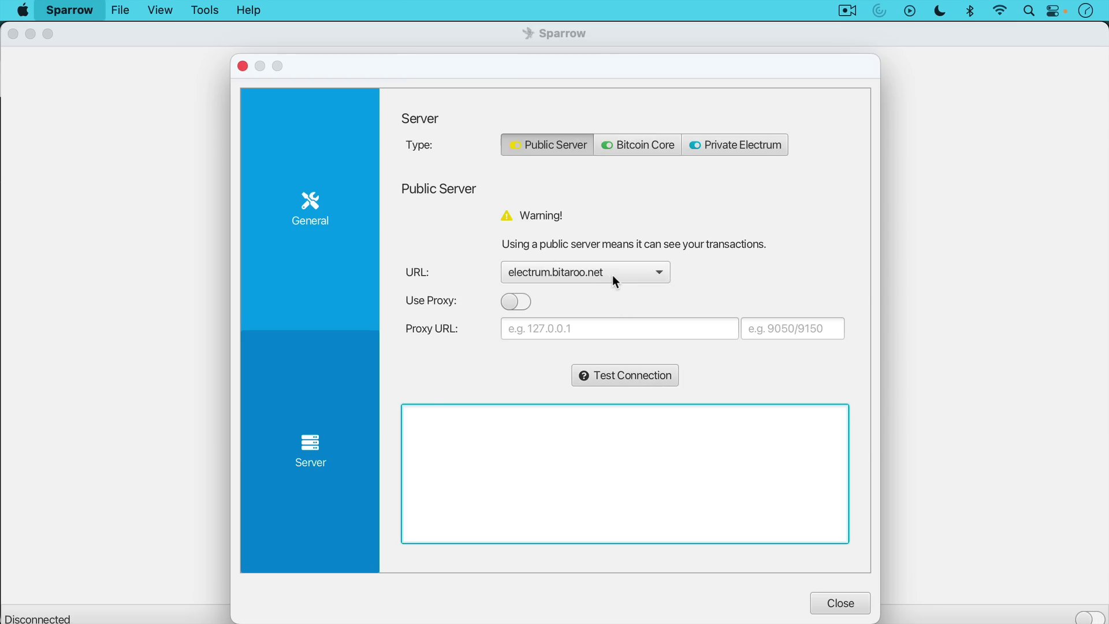
{"action": "left_click", "coordinate": [730, 149]}
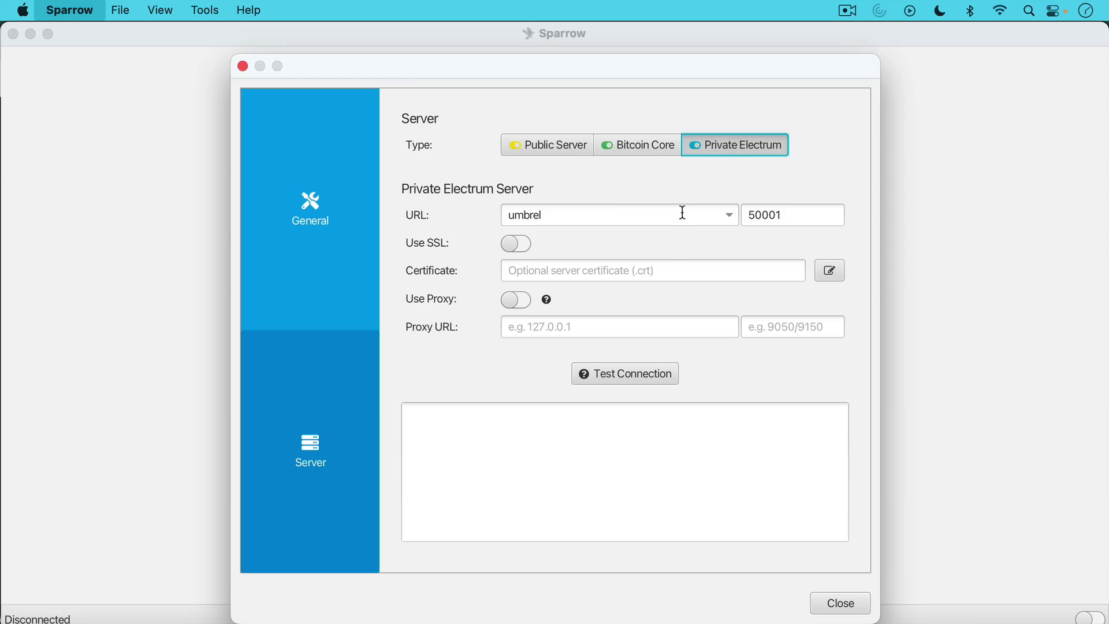
{"action": "left_click", "coordinate": [546, 147]}
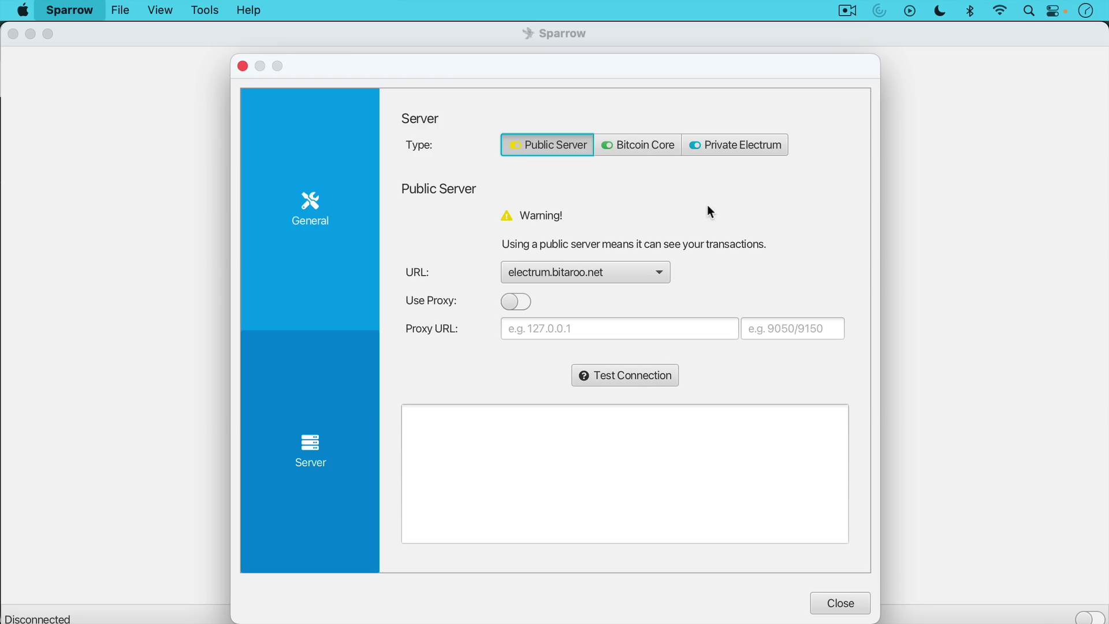
{"action": "left_click", "coordinate": [652, 375]}
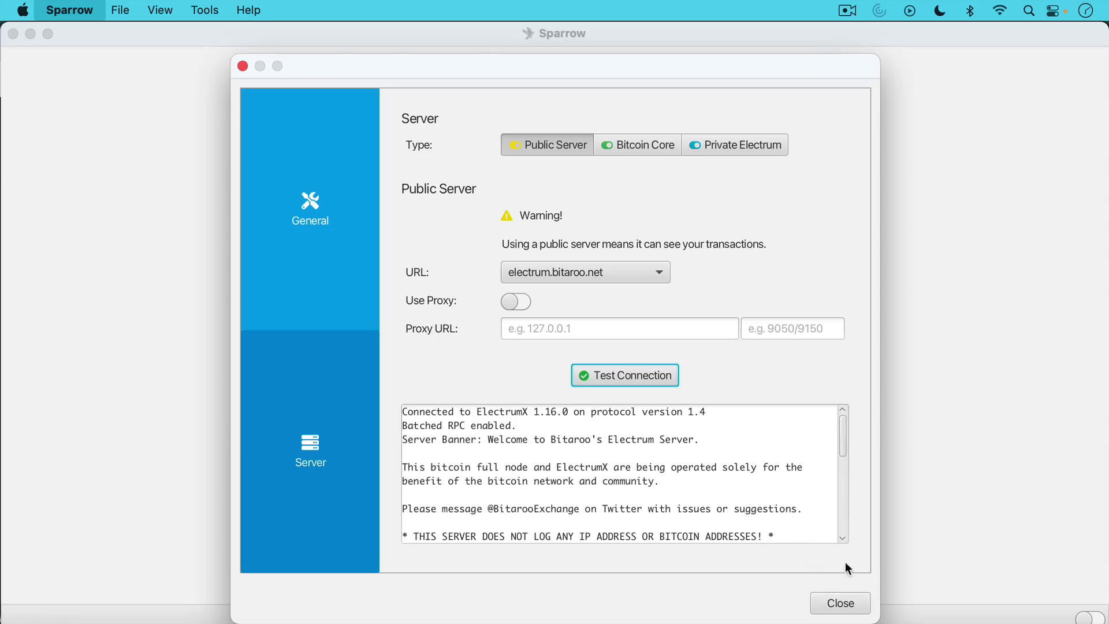
{"action": "left_click", "coordinate": [846, 600]}
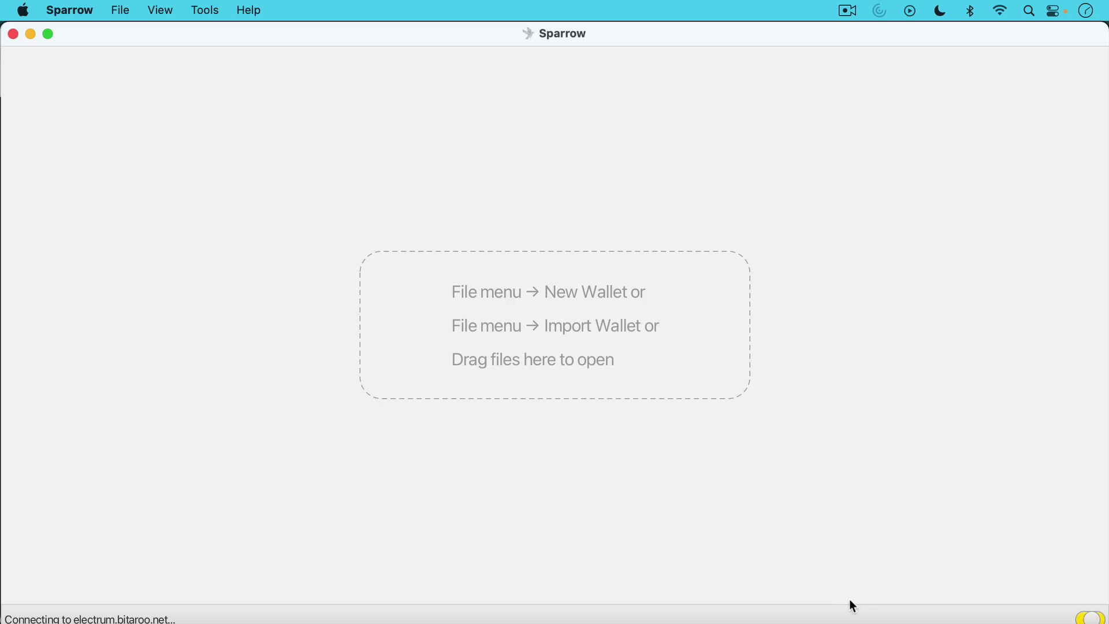
Create a new wallet named 'test wallet 3' from File > New Wallet
{"action": "left_click", "coordinate": [124, 10]}
{"action": "left_click", "coordinate": [141, 35]}
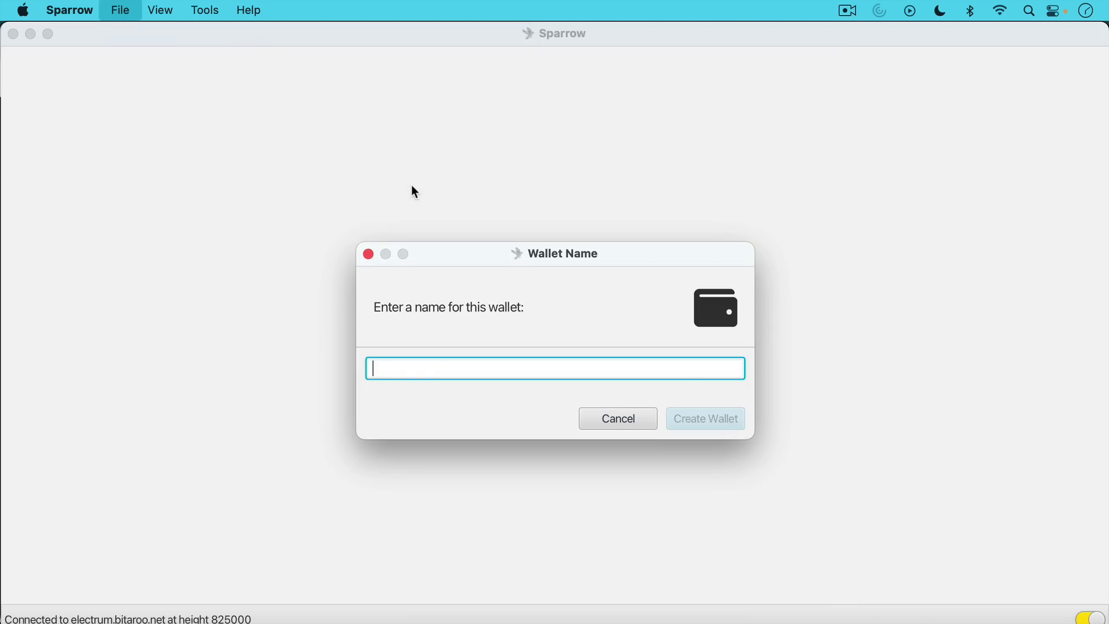
{"action": "type", "text": "test wallet 3"}
{"action": "left_click", "coordinate": [699, 415]}
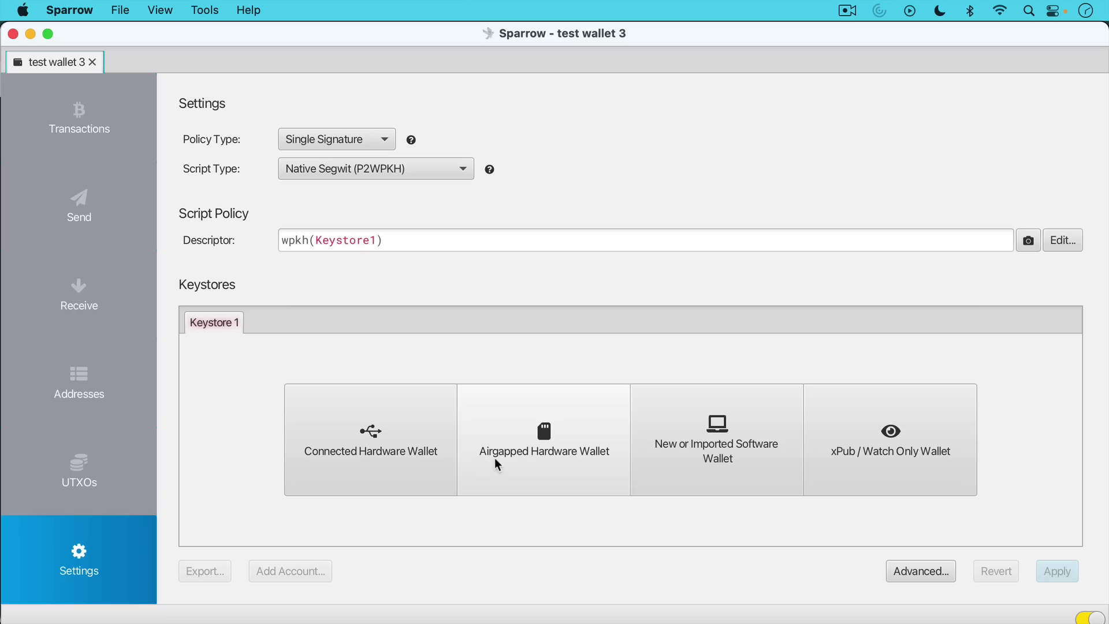
Import the connected Jade as keystore (m/84'/0'/0') and apply the wallet with no password
{"action": "left_click", "coordinate": [391, 454]}
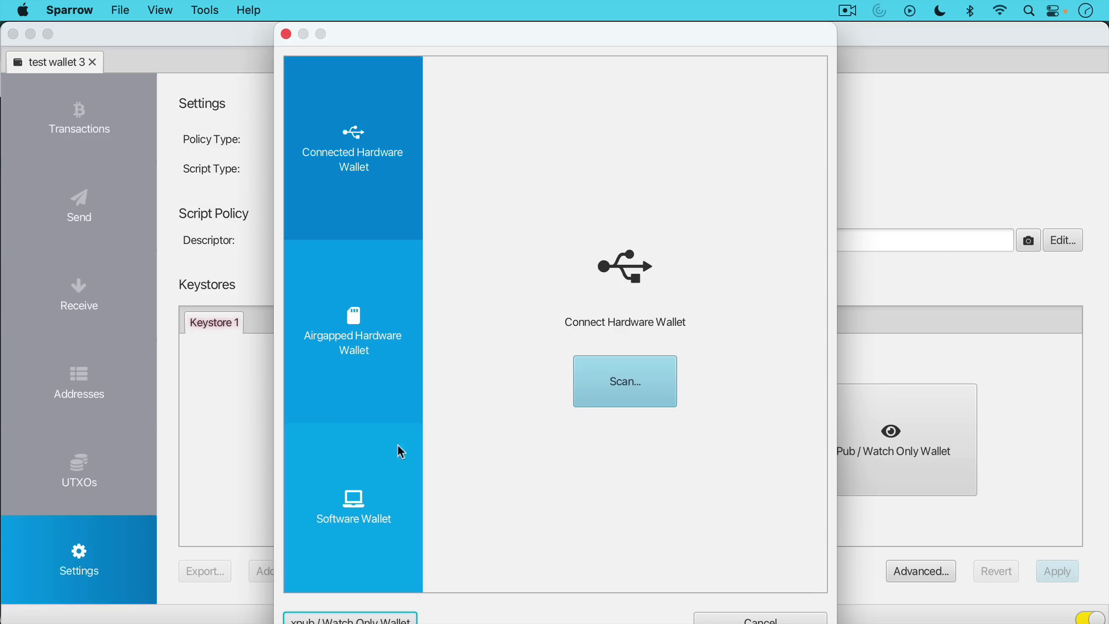
{"action": "left_click", "coordinate": [612, 379]}
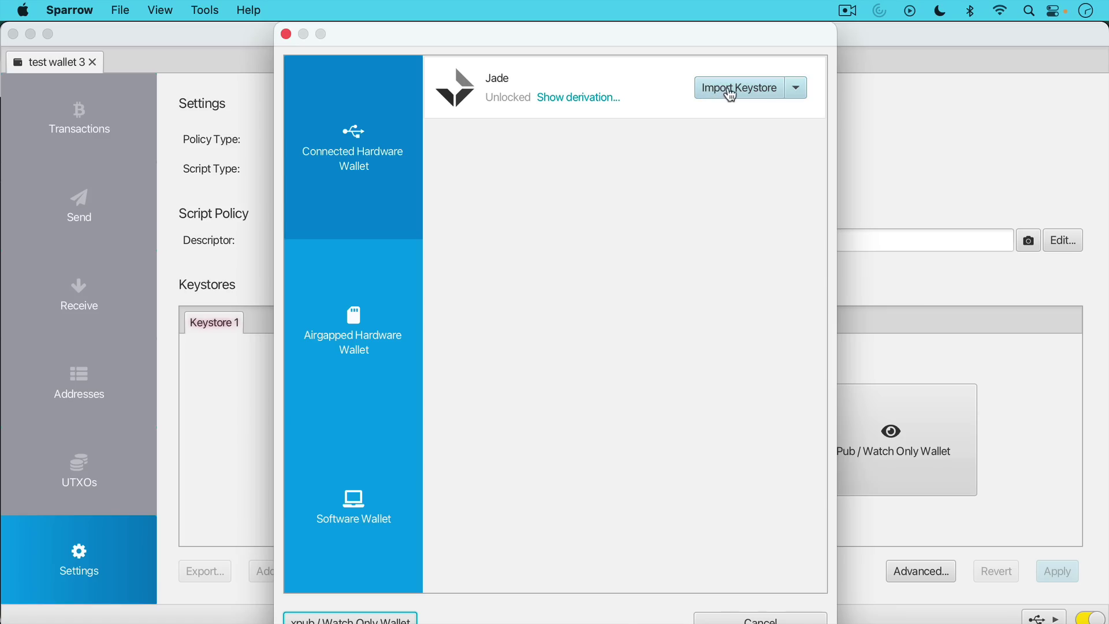
{"action": "left_click", "coordinate": [732, 92]}
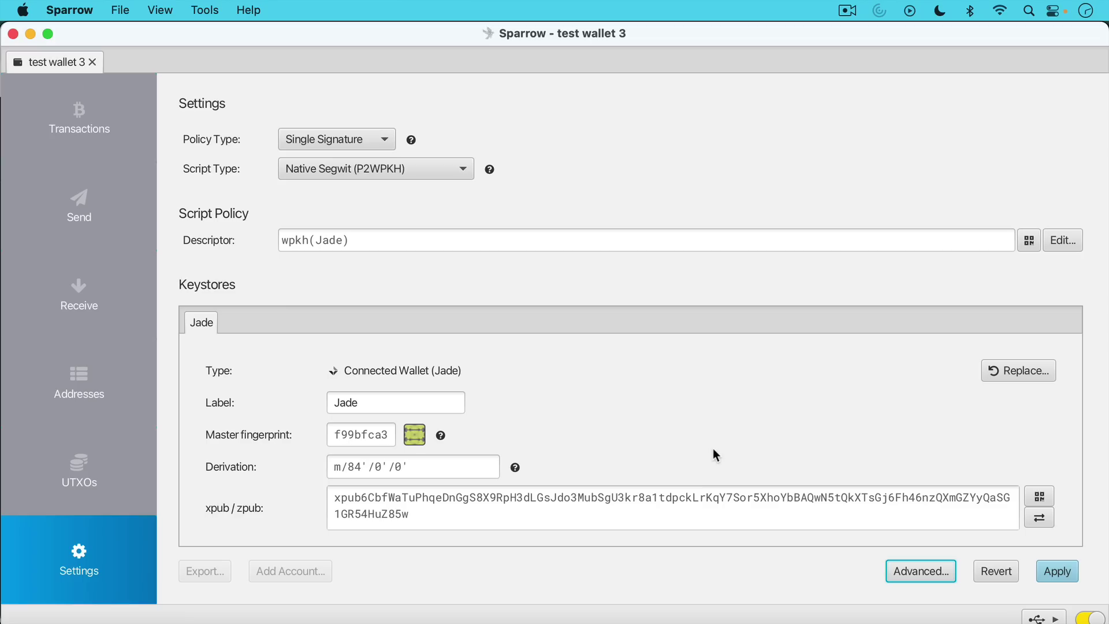
{"action": "left_click", "coordinate": [1064, 573]}
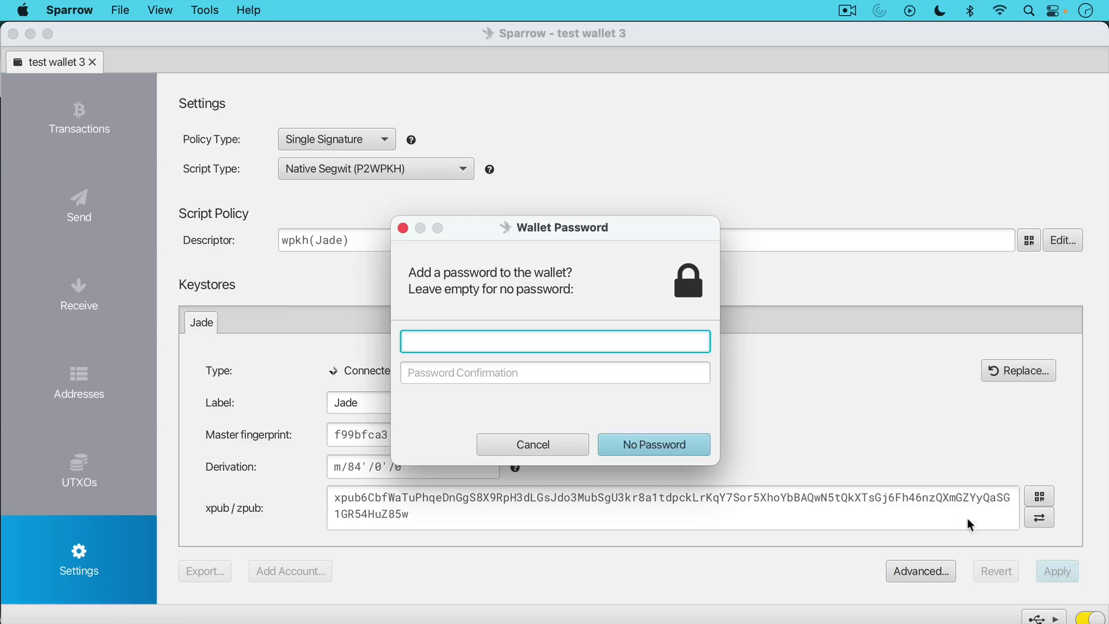
{"action": "left_click", "coordinate": [670, 446]}
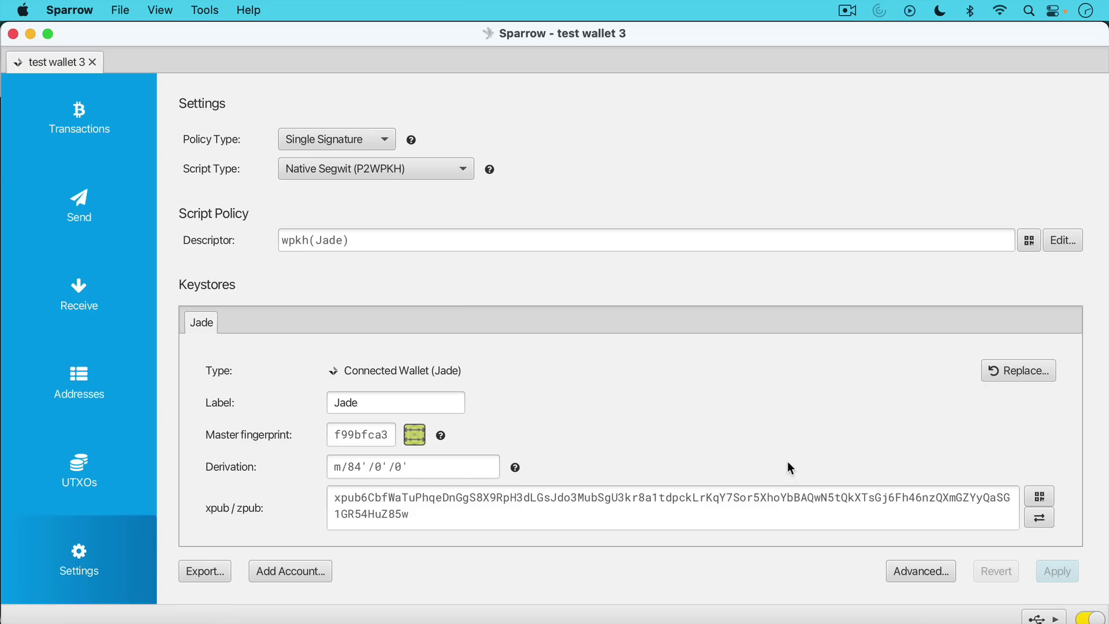
Look over the Transactions, Send and Receive pages, ending on the empty UTXOs list showing 0 sats
{"action": "left_click", "coordinate": [76, 127]}
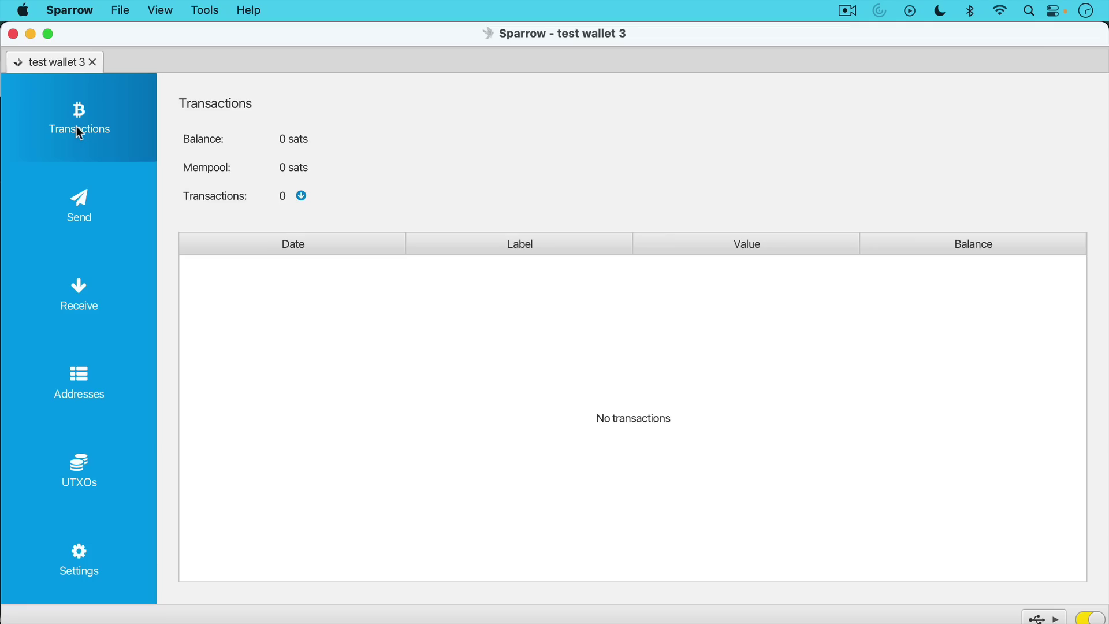
{"action": "left_click", "coordinate": [104, 218]}
{"action": "left_click", "coordinate": [93, 279]}
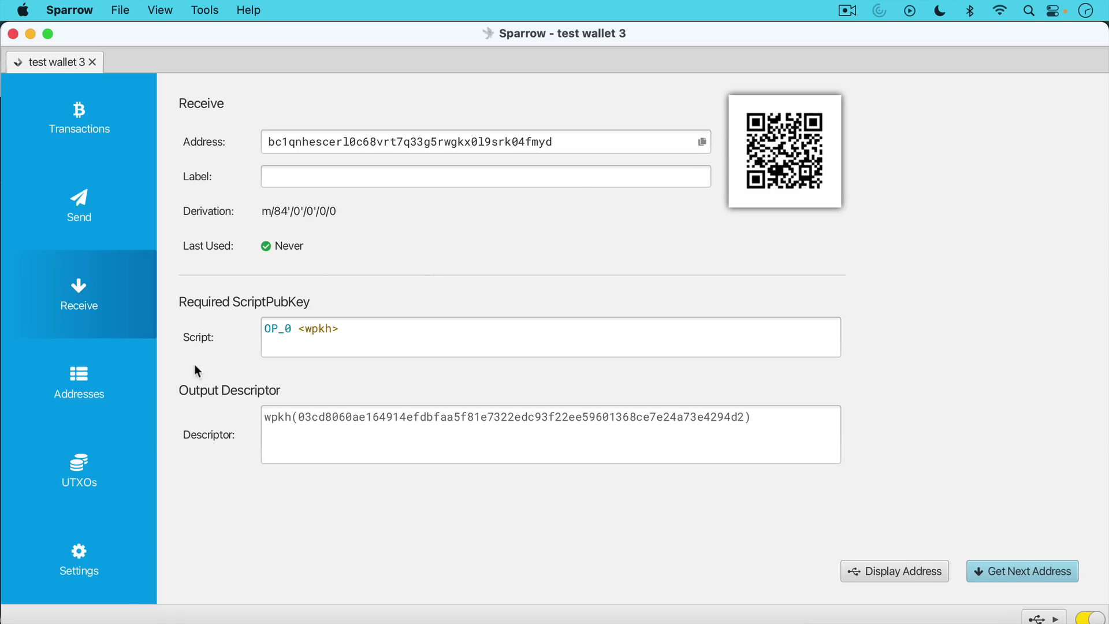
{"action": "left_click", "coordinate": [89, 471]}
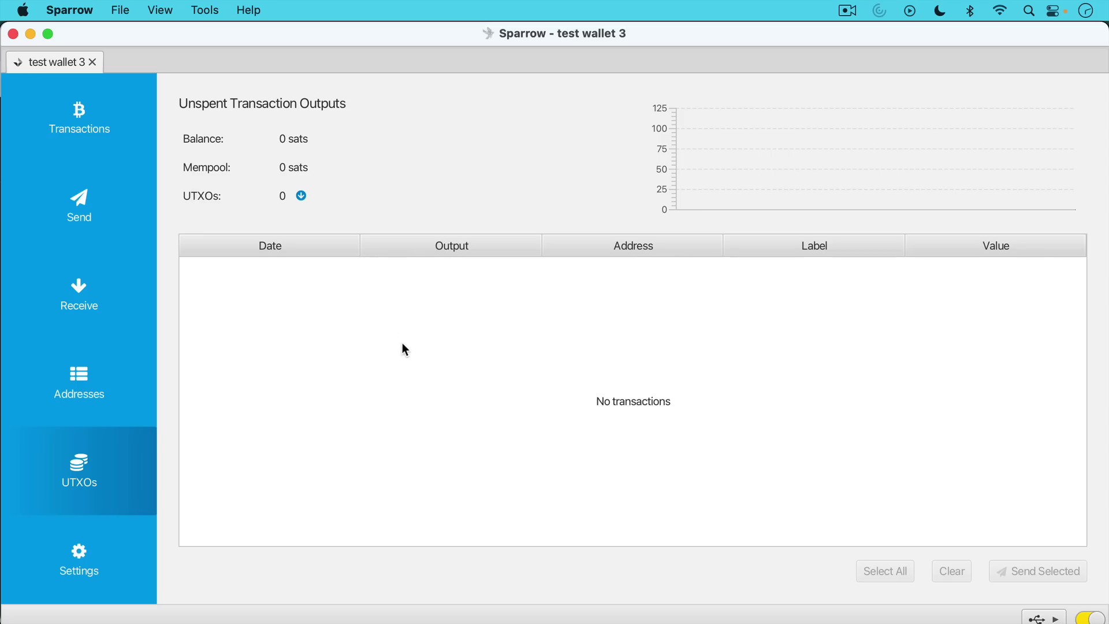
Restart Sparrow in Testnet and view the lecture wallet's 9 UTXOs totalling 5,986,470 sats
{"action": "left_click", "coordinate": [211, 13]}
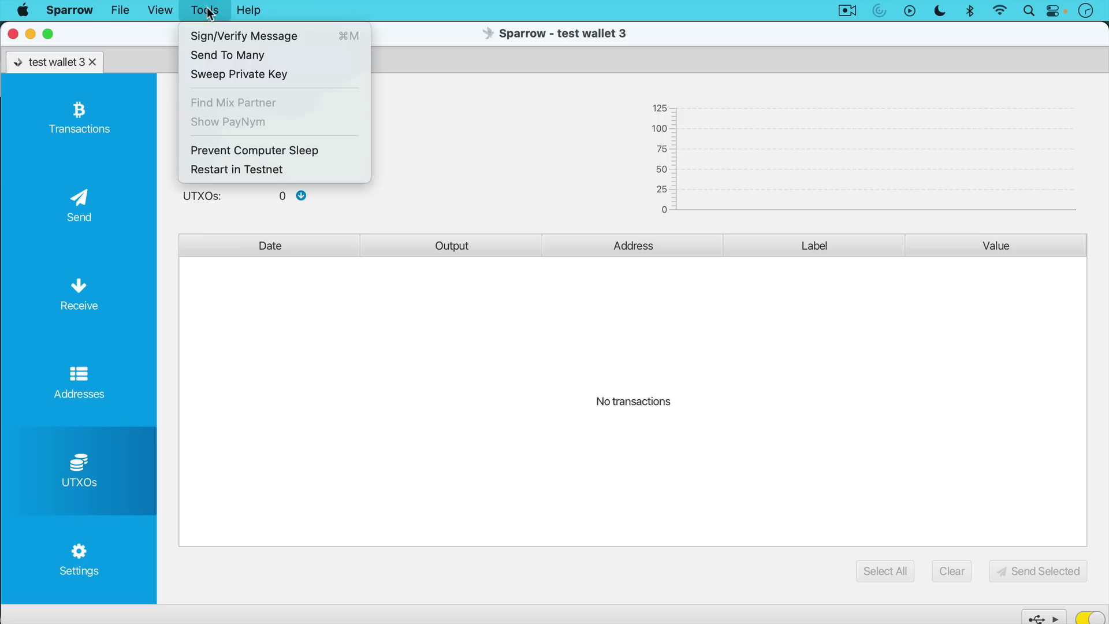
{"action": "left_click", "coordinate": [238, 170]}
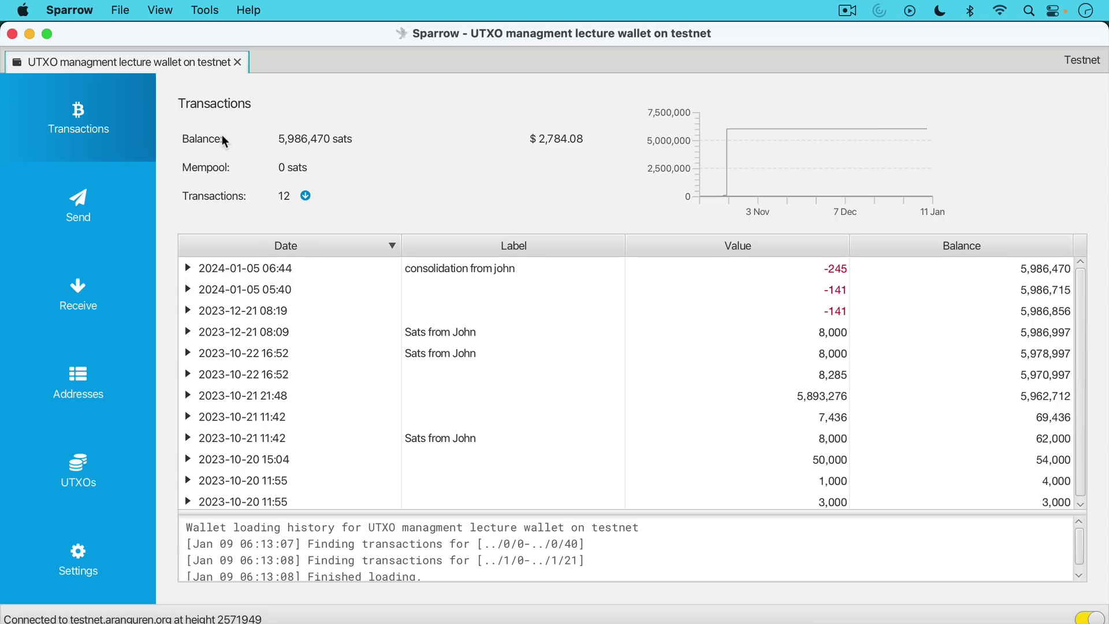
{"action": "left_click", "coordinate": [113, 466]}
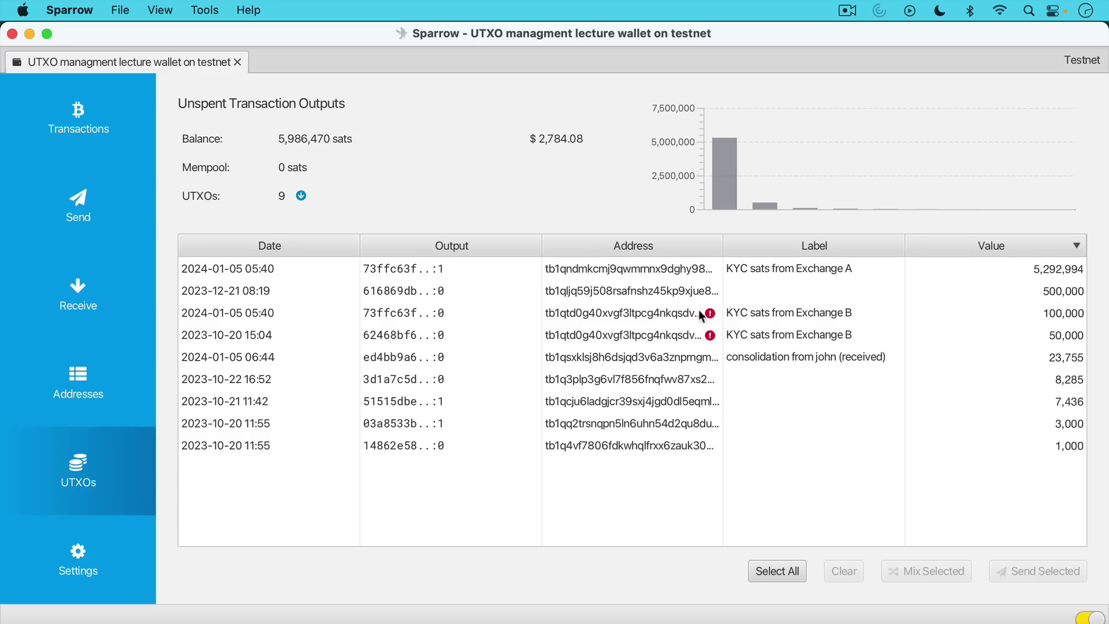
Copy a fresh receive address from the Receive page
{"action": "mouse_move", "coordinate": [699, 312]}
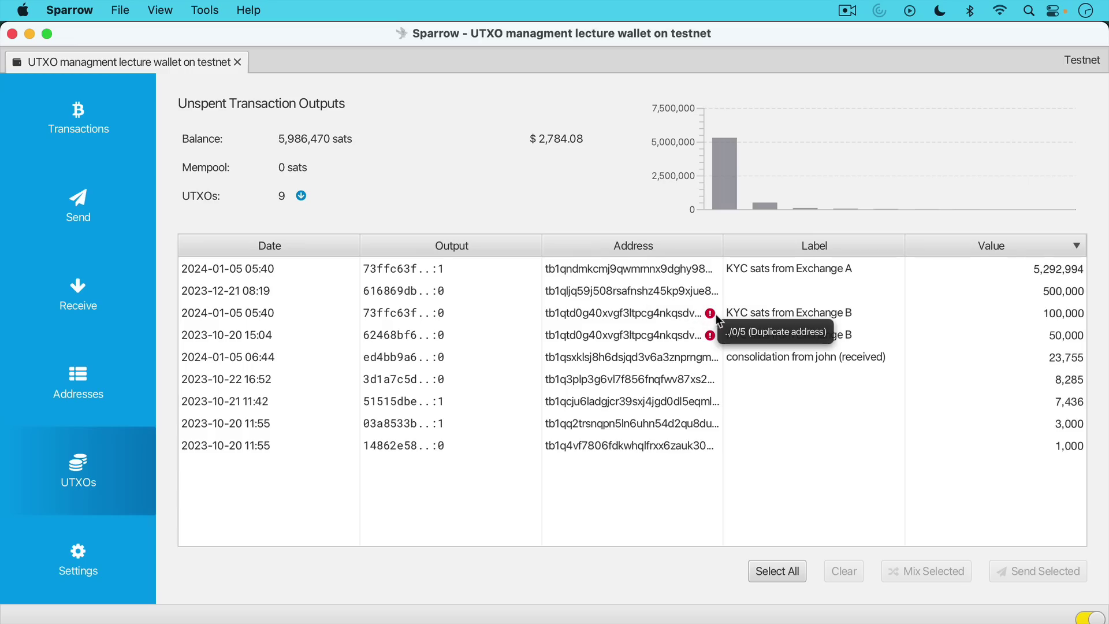
{"action": "mouse_move", "coordinate": [710, 292]}
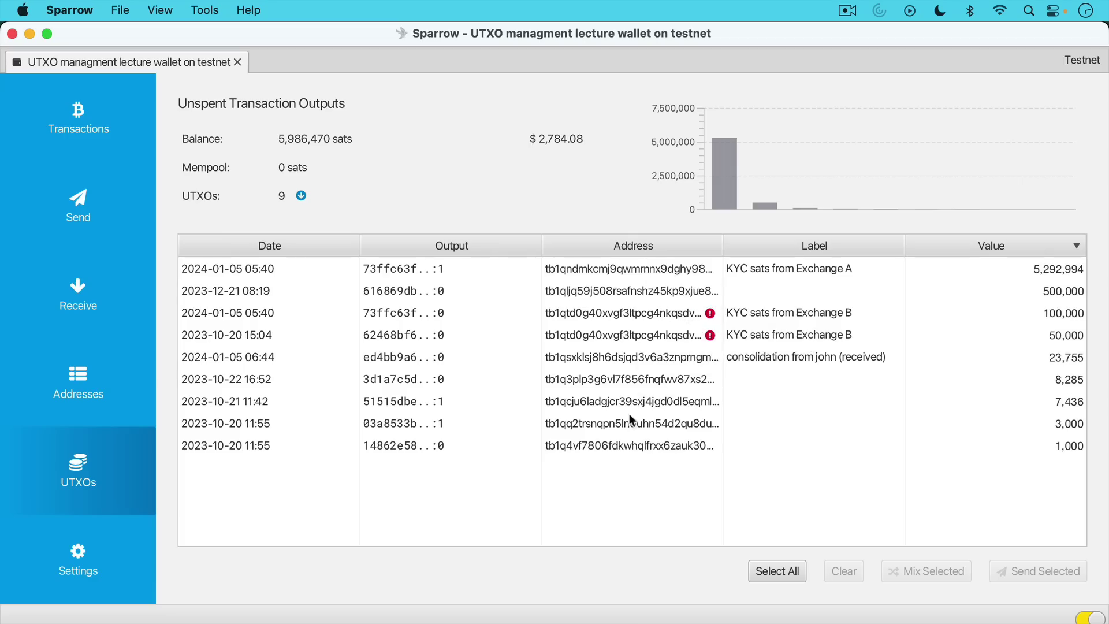
{"action": "mouse_move", "coordinate": [636, 270]}
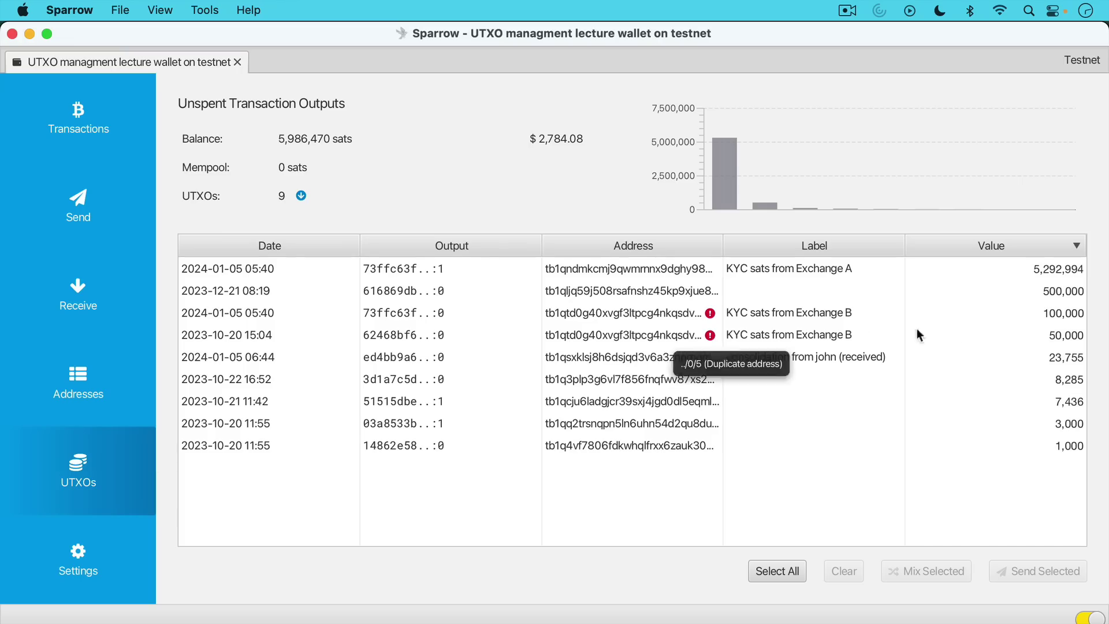
{"action": "mouse_move", "coordinate": [957, 328]}
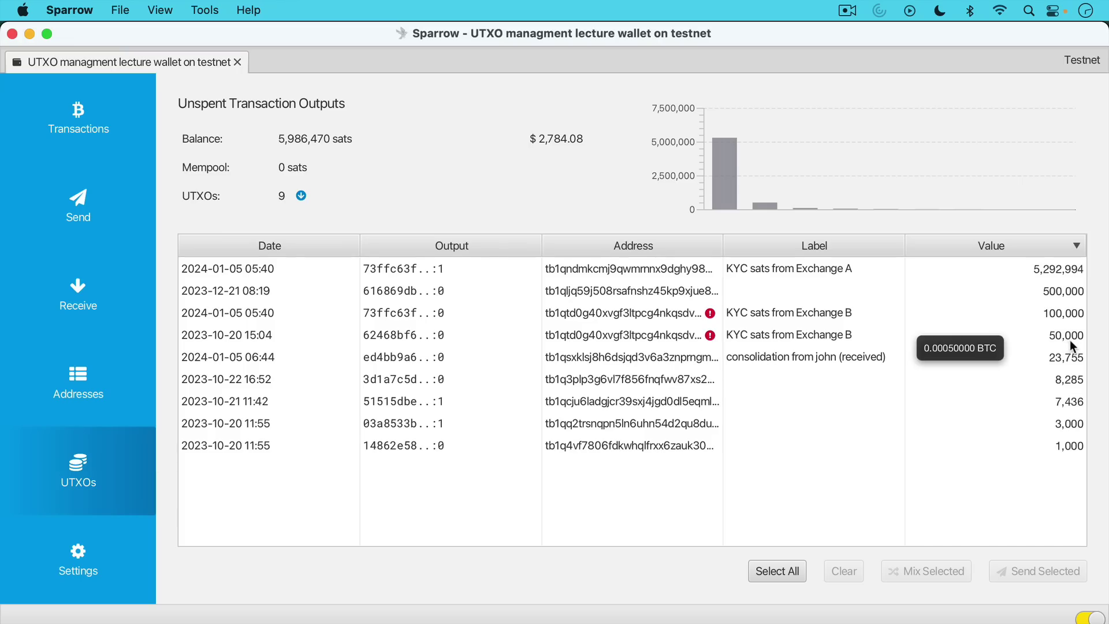
{"action": "mouse_move", "coordinate": [1069, 316]}
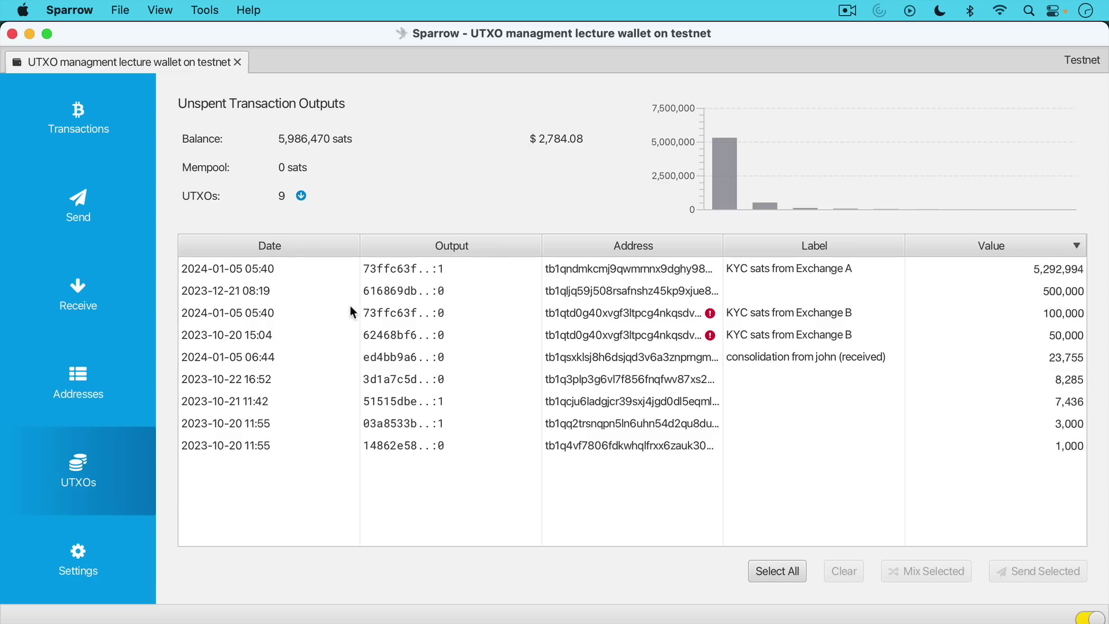
{"action": "left_click", "coordinate": [116, 293]}
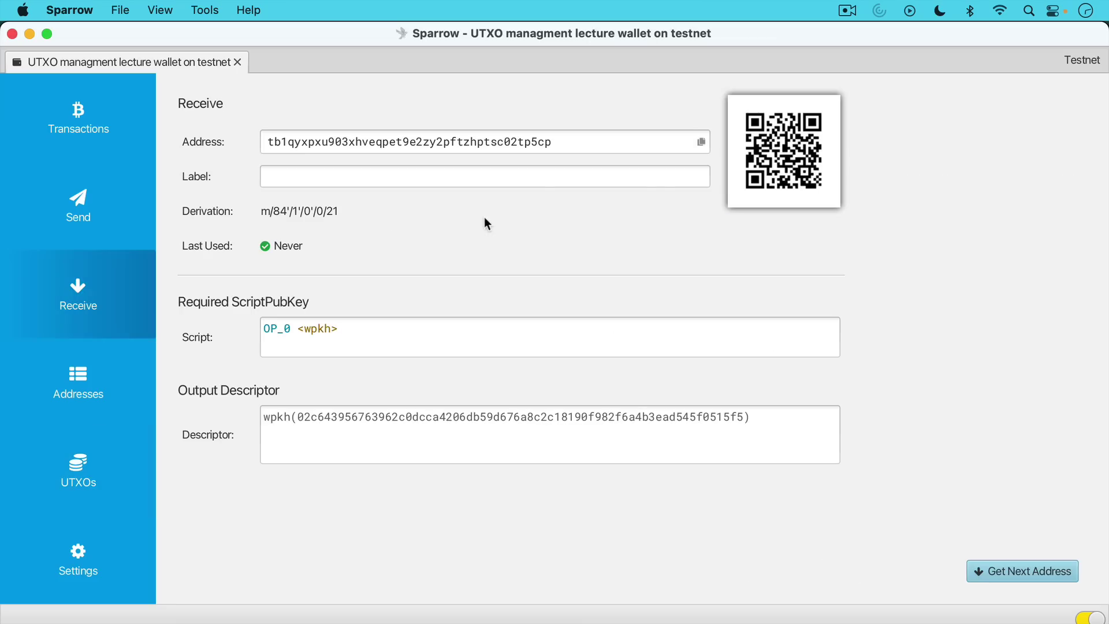
{"action": "left_click", "coordinate": [701, 142]}
Select the 50,000 and 23,755 sat UTXOs and send them, totalling 73,755 sats
{"action": "left_click", "coordinate": [102, 458]}
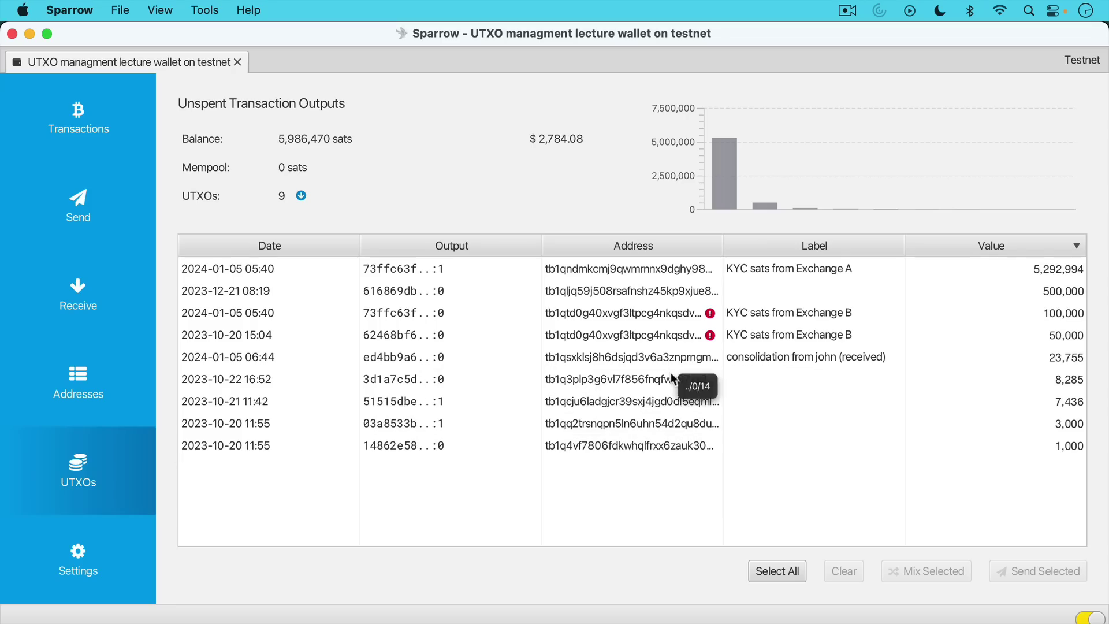
{"action": "left_click", "coordinate": [643, 378]}
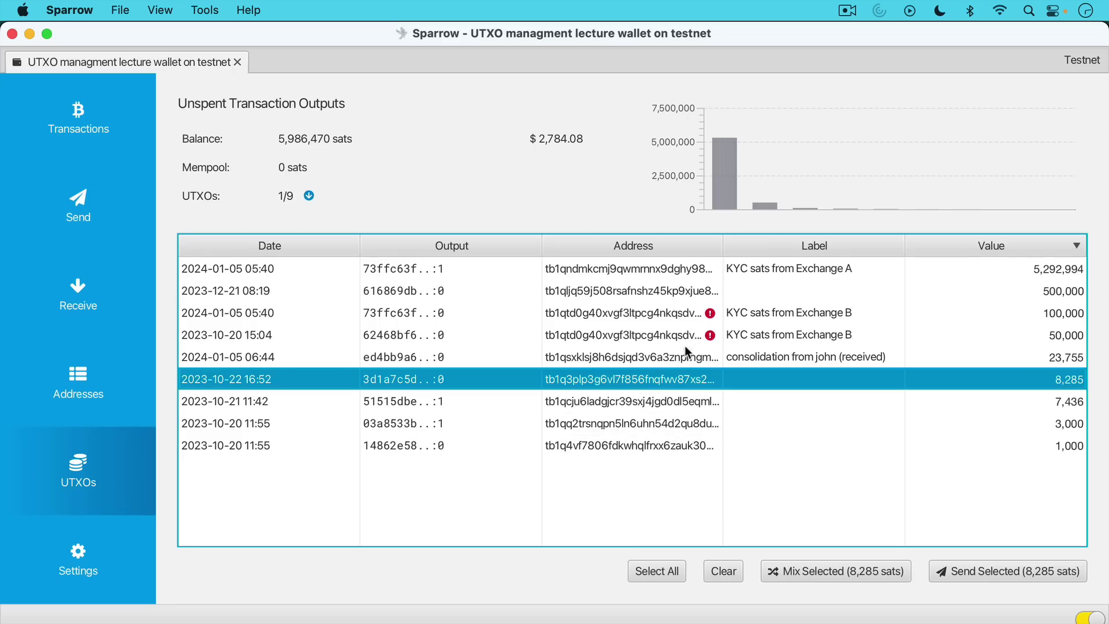
{"action": "left_click", "coordinate": [650, 335]}
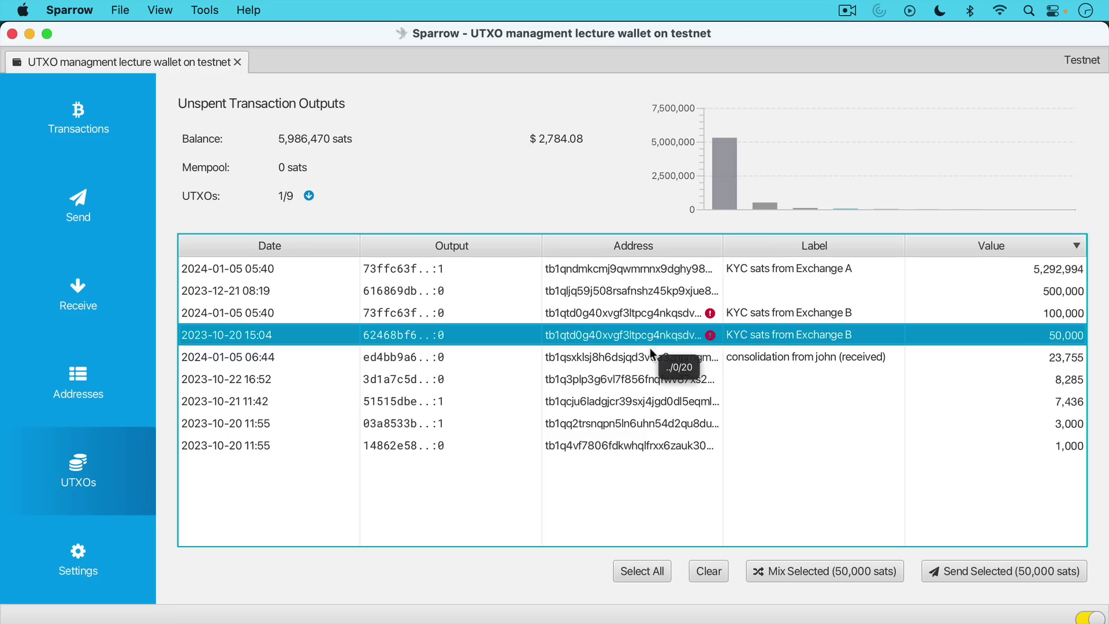
{"action": "left_click", "coordinate": [642, 356], "text": "super"}
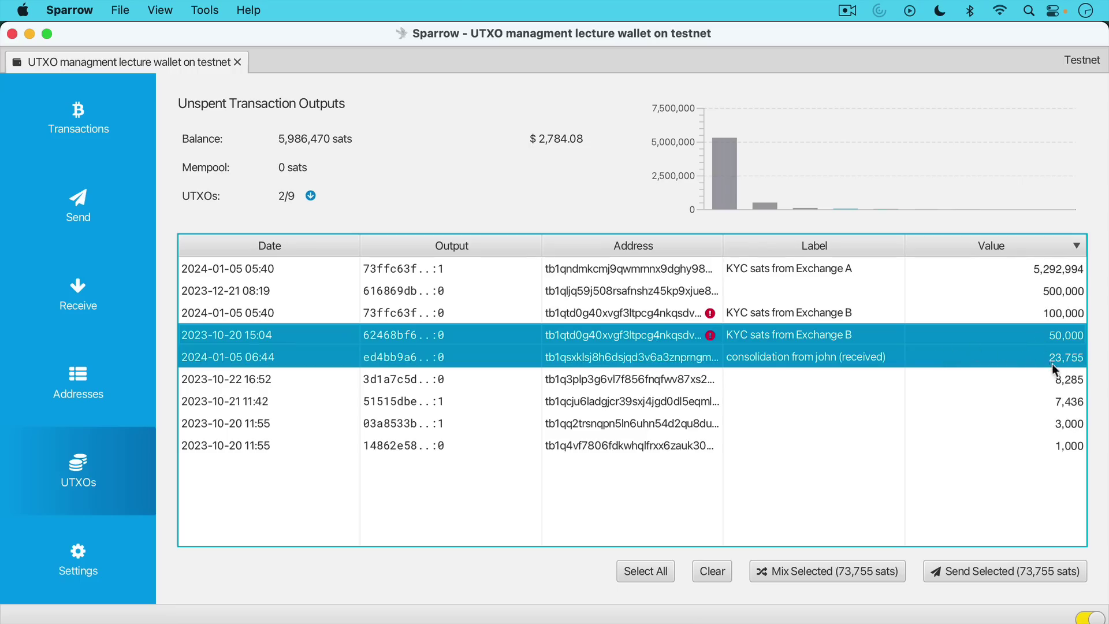
{"action": "mouse_move", "coordinate": [1053, 367]}
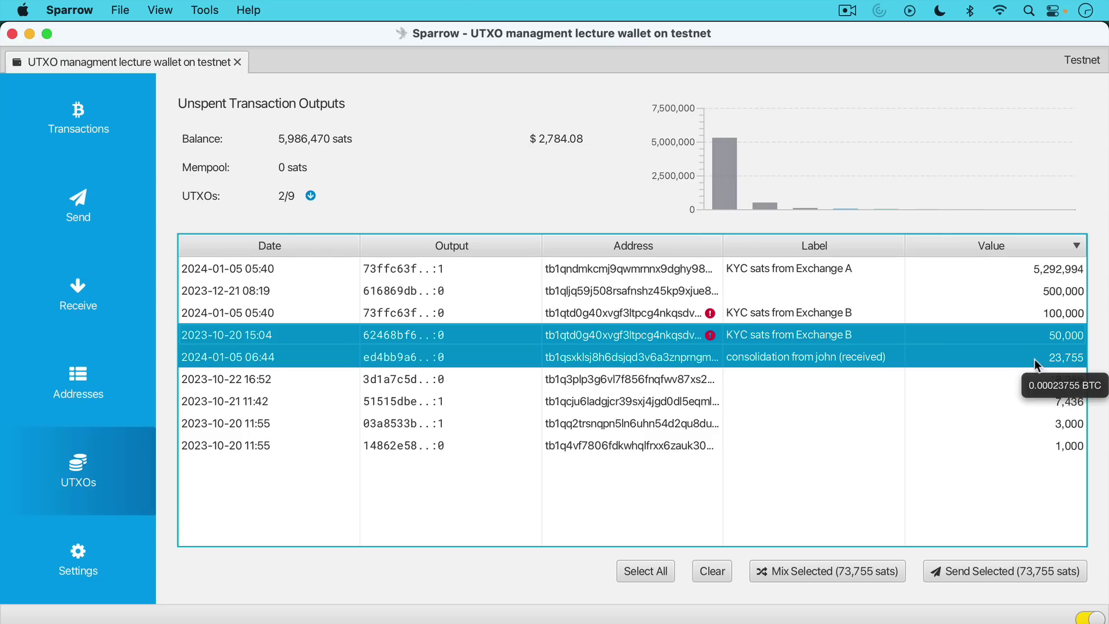
{"action": "mouse_move", "coordinate": [1010, 343]}
{"action": "mouse_move", "coordinate": [909, 418]}
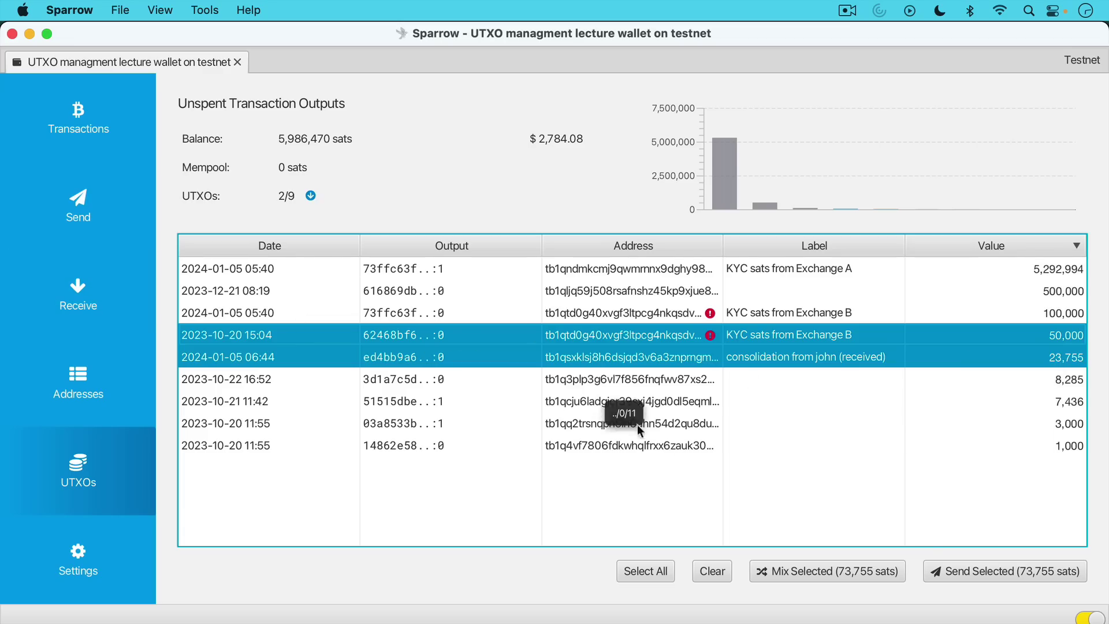
{"action": "left_click", "coordinate": [968, 570]}
Paste the wallet's own address as recipient and label the payment 'test consolidation'
{"action": "right_click", "coordinate": [493, 138]}
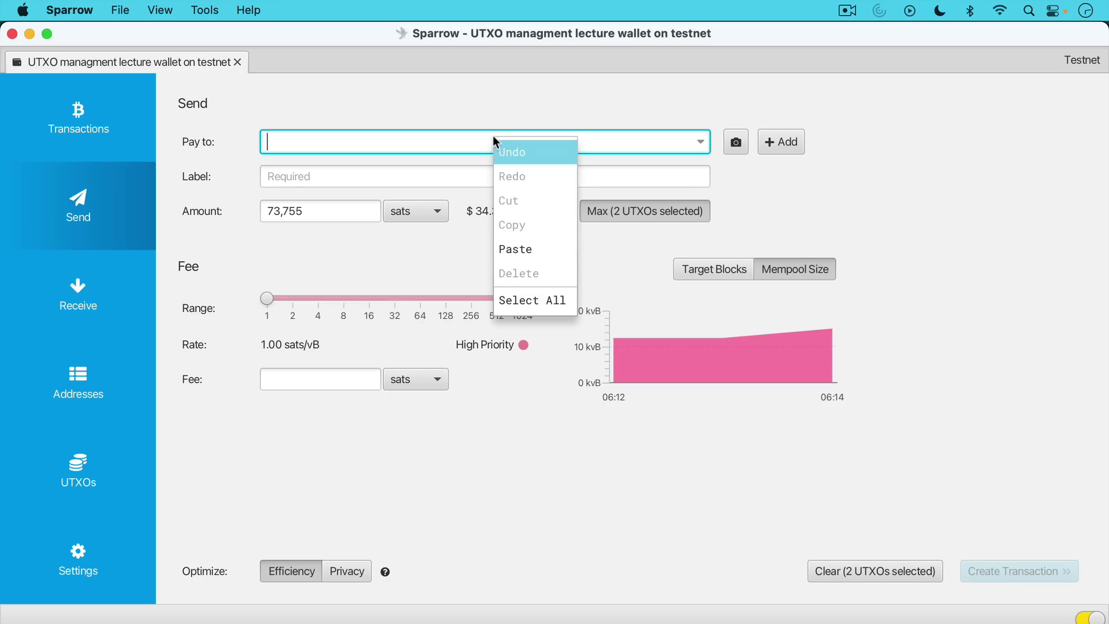
{"action": "left_click", "coordinate": [535, 242]}
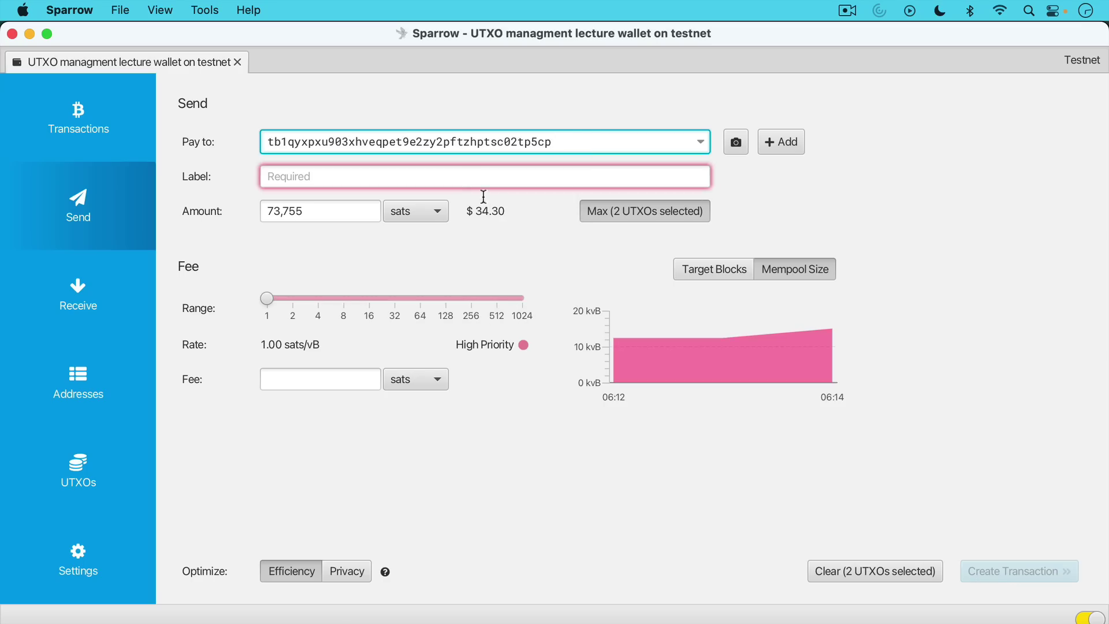
{"action": "left_click", "coordinate": [458, 175]}
{"action": "type", "text": "test consolidation"}
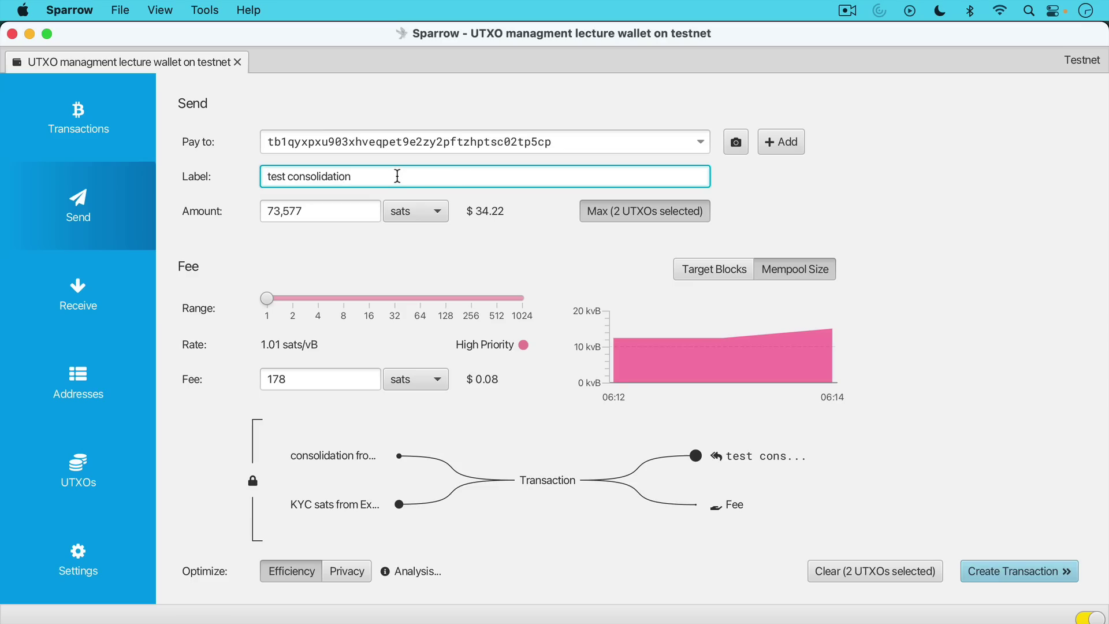
Send the maximum amount and raise the fee rate to about 20 sats/vB
{"action": "left_click", "coordinate": [667, 213]}
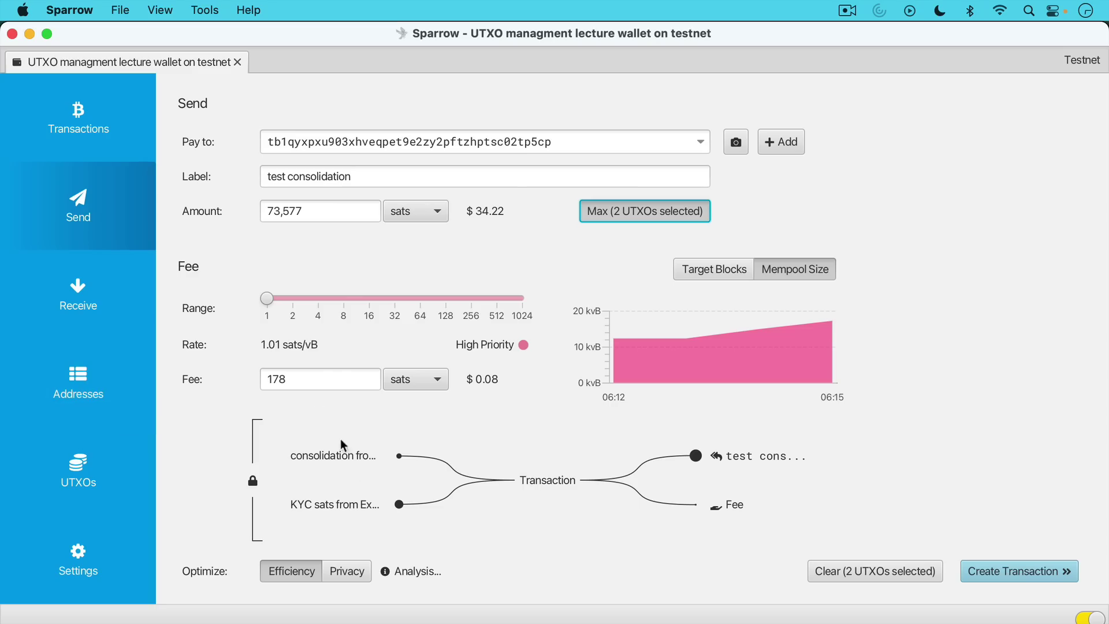
{"action": "mouse_move", "coordinate": [352, 456]}
{"action": "left_click_drag", "start_coordinate": [270, 303], "coordinate": [391, 302]}
Bring Chrome forward and read the mempool.space fee tiers, 50 sat/vB (no priority) to 95 sat/vB (high)
{"action": "left_click", "coordinate": [471, 592]}
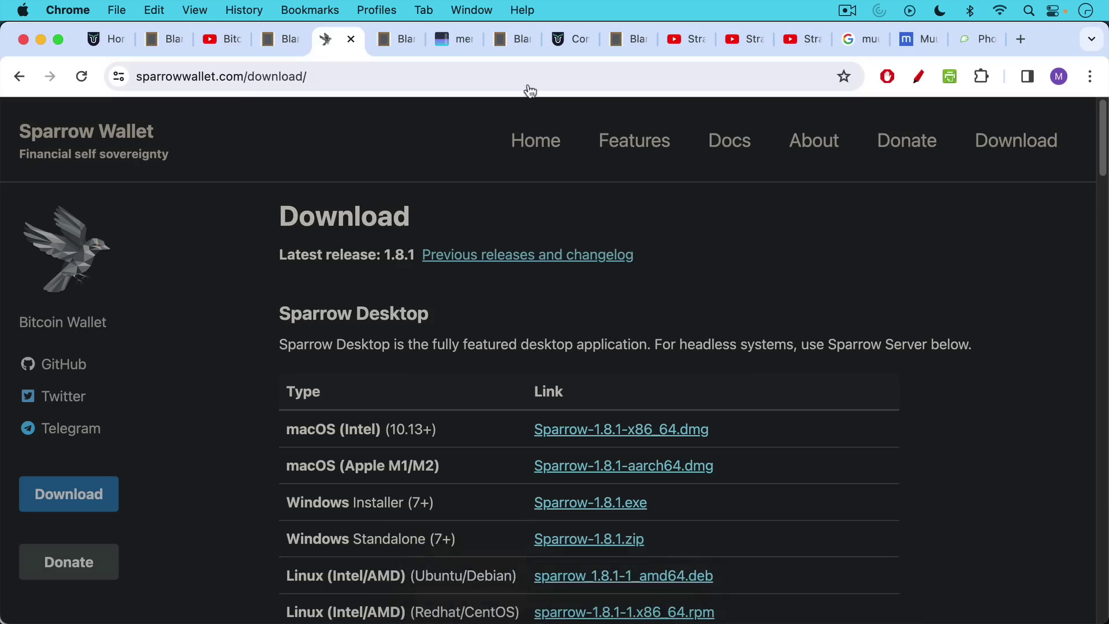
{"action": "left_click", "coordinate": [465, 39]}
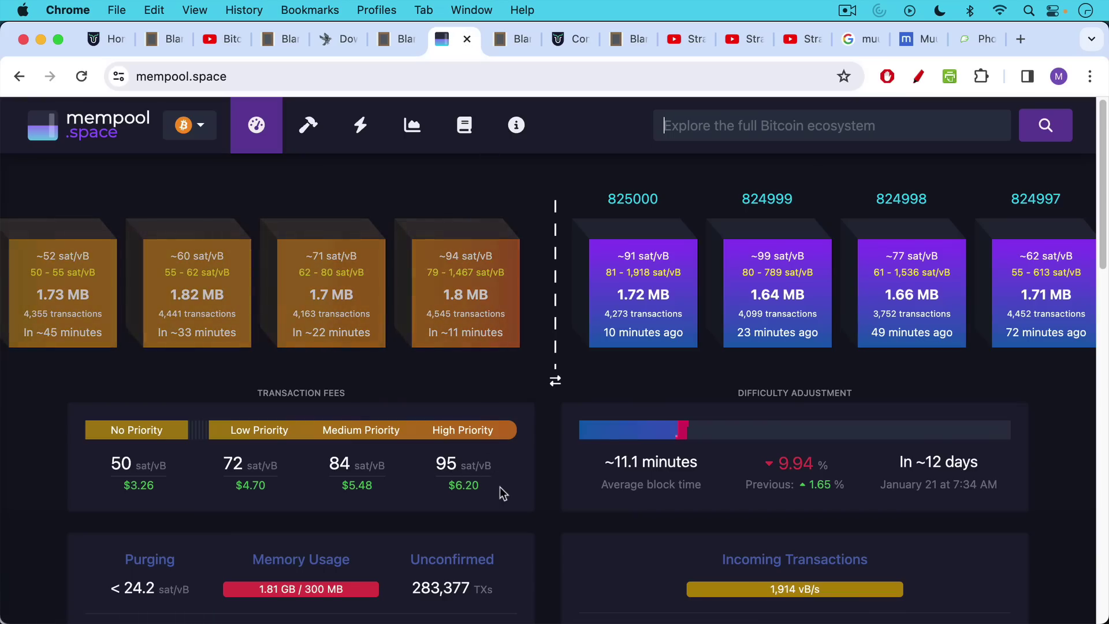
{"action": "mouse_move", "coordinate": [573, 622]}
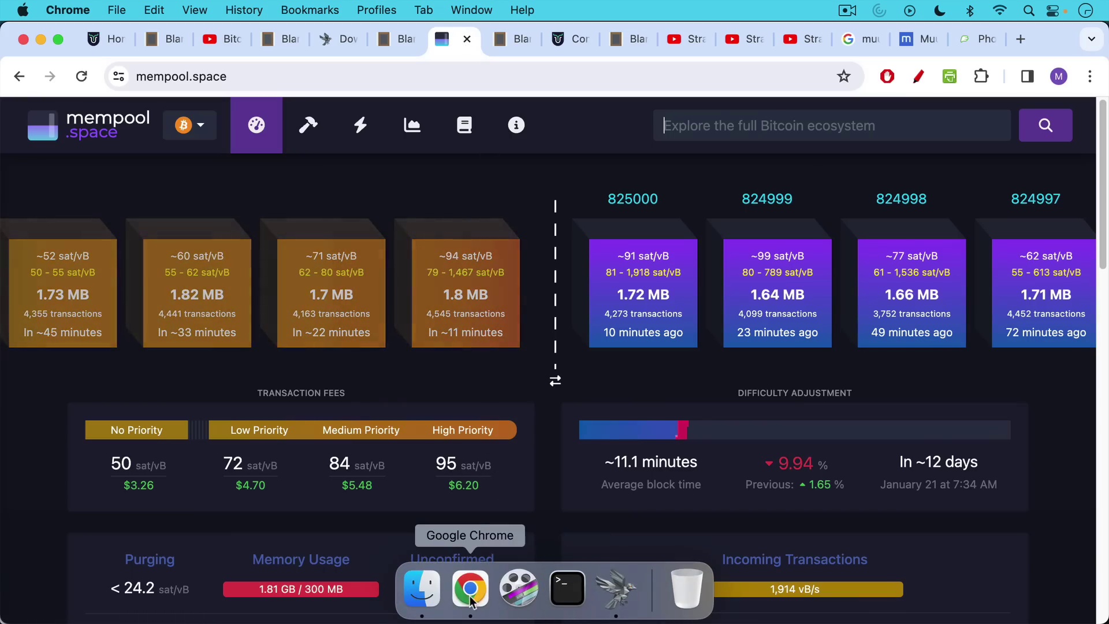
Back in Sparrow, push the draft's fee rate past 52 to about 96 sats/vB, triggering High Fee
{"action": "left_click", "coordinate": [616, 588]}
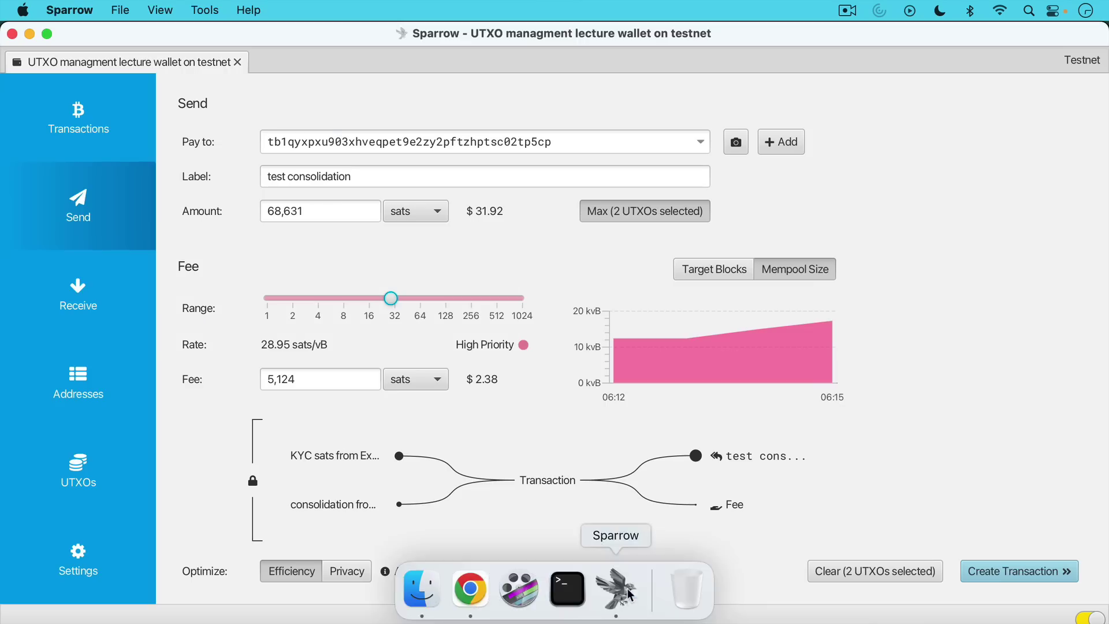
{"action": "left_click_drag", "start_coordinate": [392, 298], "coordinate": [437, 299]}
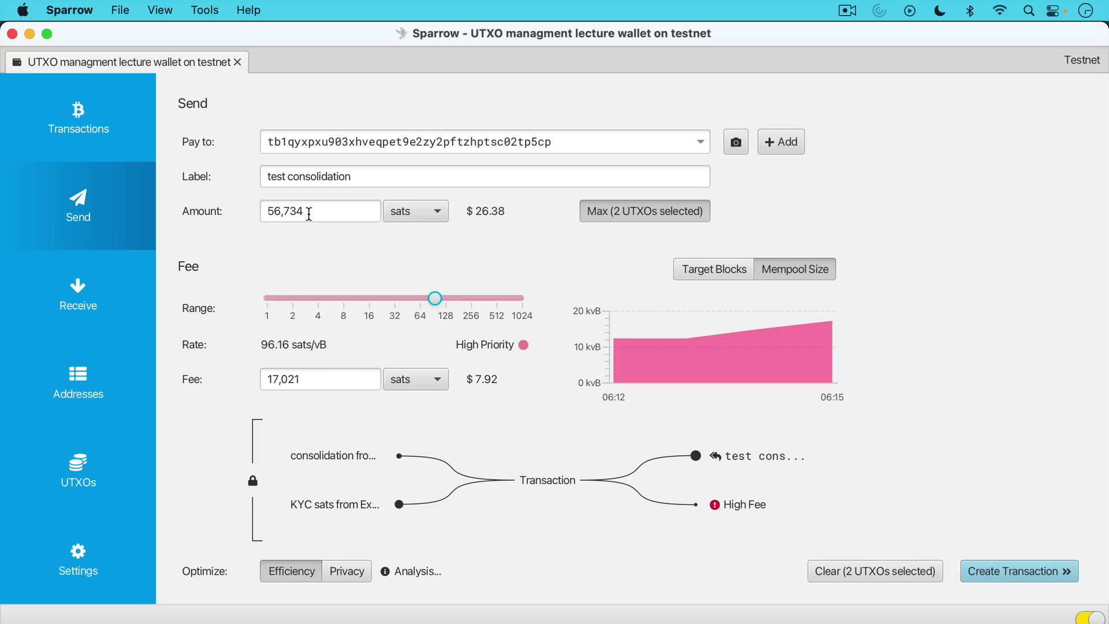
Clear the draft and start a send from the five UTXOs ranging from 500,000 to 8,285 sats
{"action": "mouse_move", "coordinate": [734, 463]}
{"action": "mouse_move", "coordinate": [734, 510]}
{"action": "left_click", "coordinate": [874, 577]}
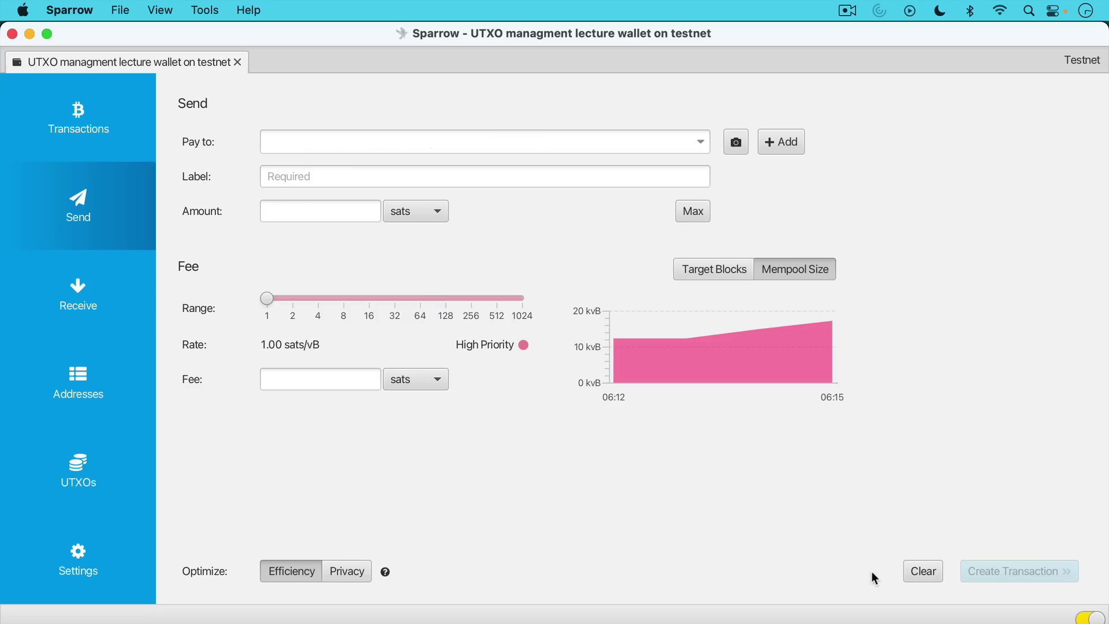
{"action": "left_click", "coordinate": [118, 471]}
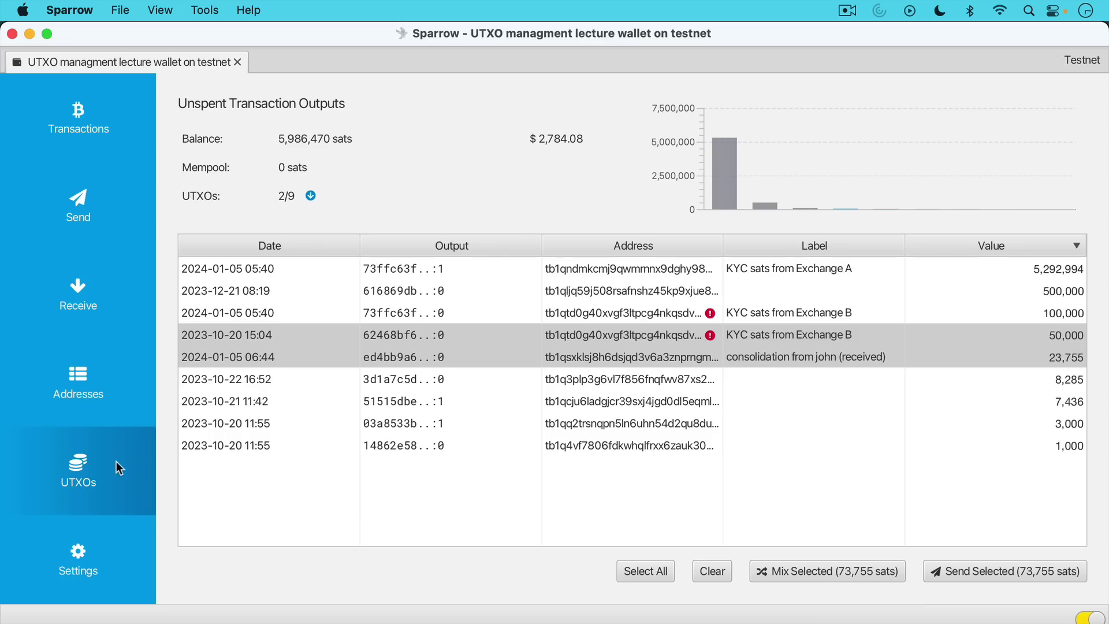
{"action": "left_click_drag", "start_coordinate": [471, 289], "coordinate": [600, 379]}
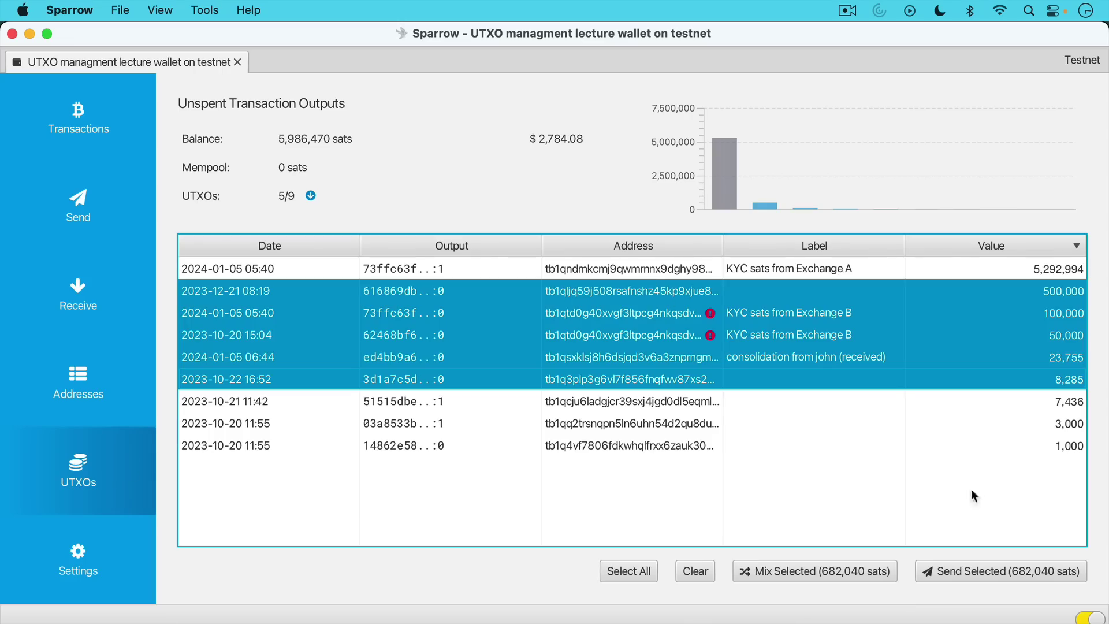
{"action": "left_click", "coordinate": [1016, 566]}
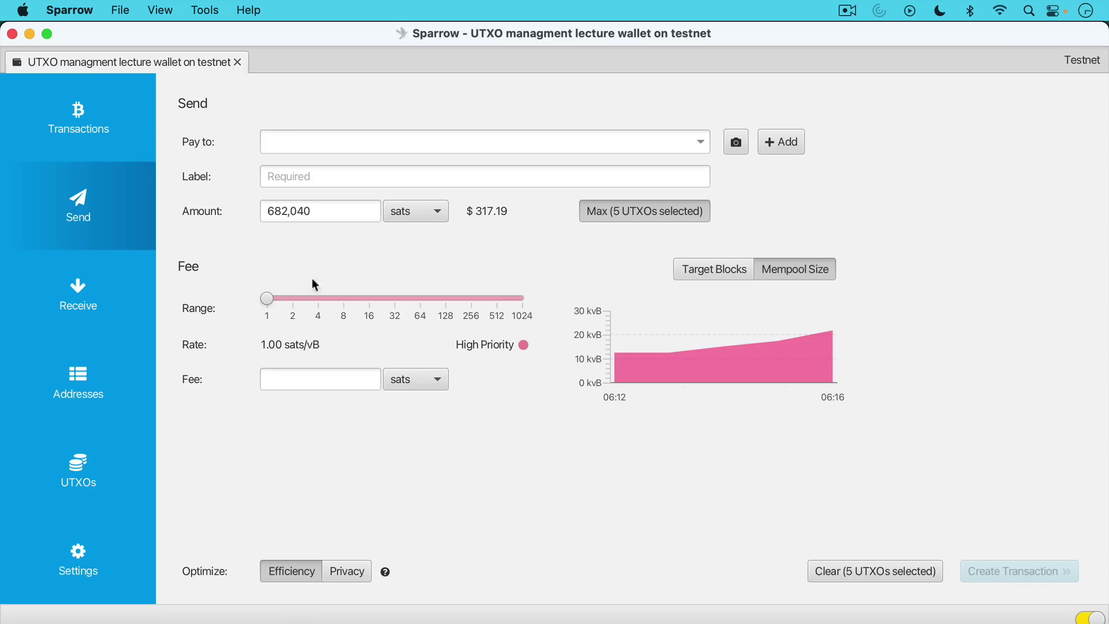
Pay to the wallet's own copied receive address and label the payment 'yyy'
{"action": "left_click", "coordinate": [127, 301]}
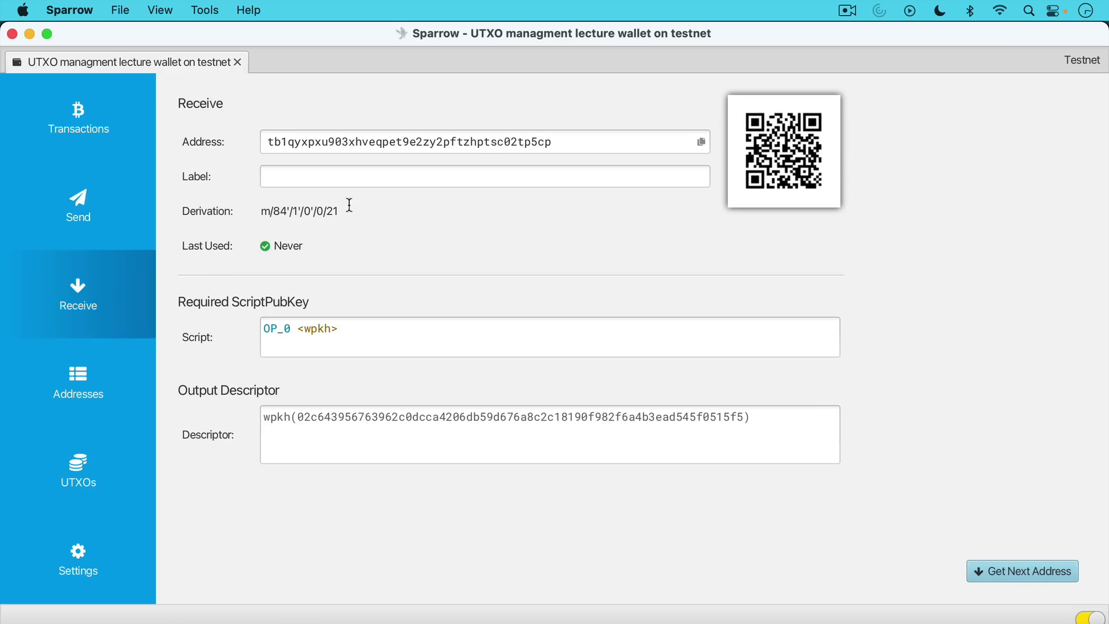
{"action": "left_click", "coordinate": [700, 142]}
{"action": "left_click", "coordinate": [104, 217]}
{"action": "right_click", "coordinate": [484, 142]}
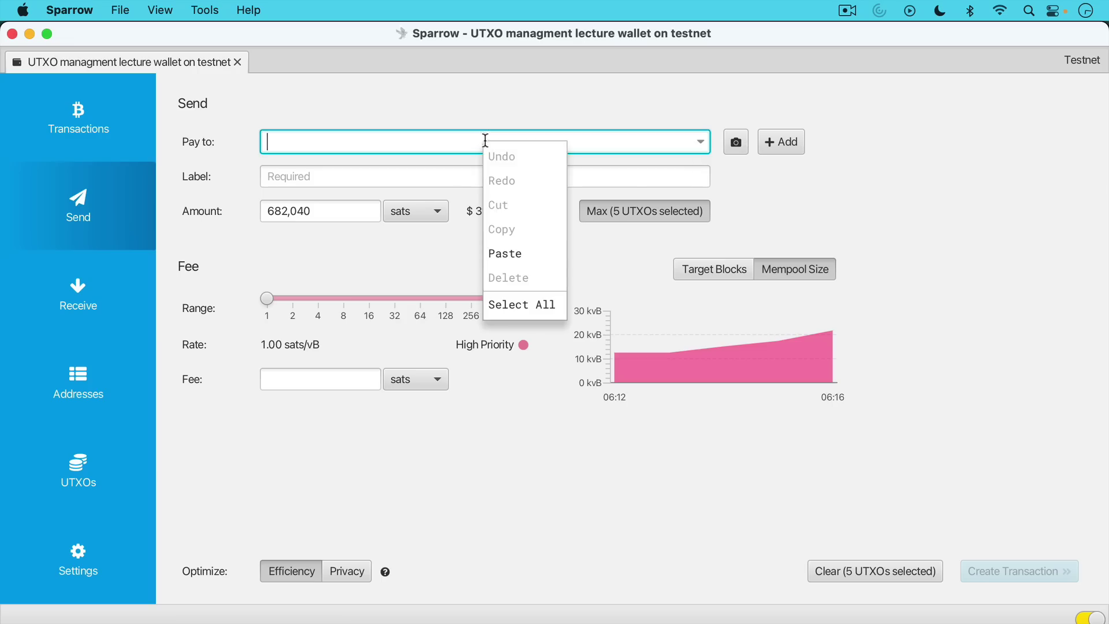
{"action": "left_click", "coordinate": [518, 253]}
{"action": "left_click", "coordinate": [408, 173]}
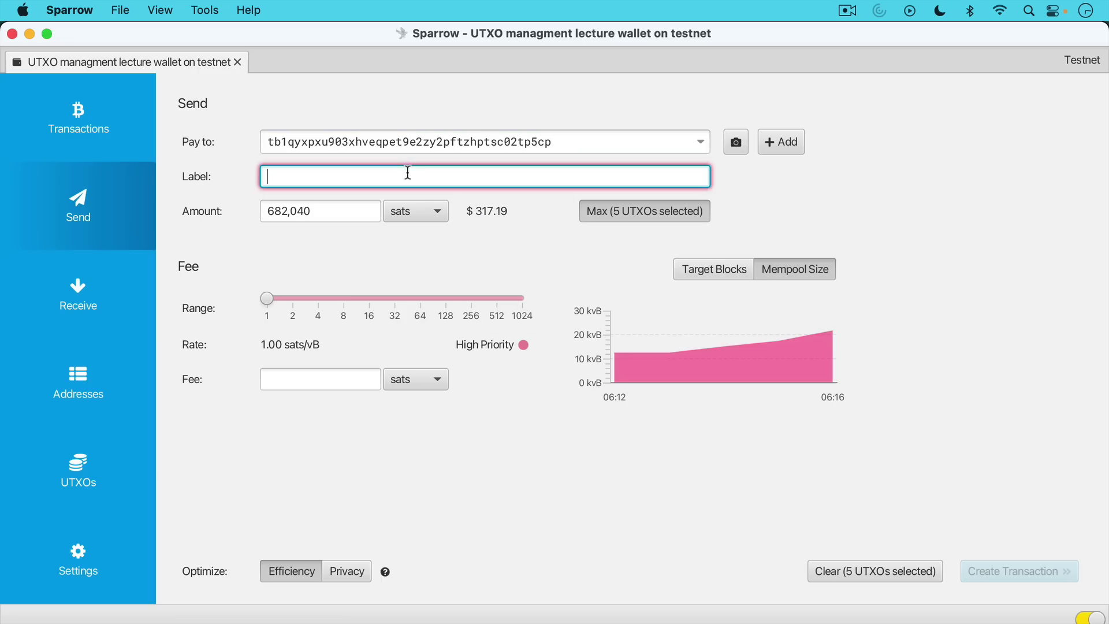
{"action": "type", "text": "yyy"}
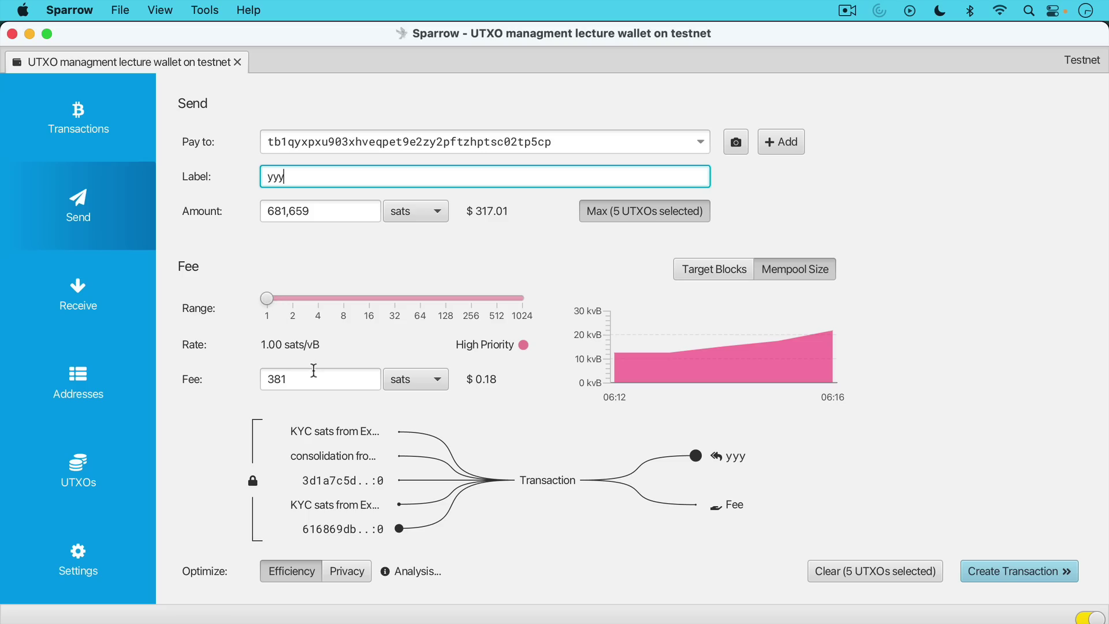
Raise the fee rate from about 12 to 1,747 sats/vB, an Overpaid fee of 664,358 sats
{"action": "left_click_drag", "start_coordinate": [272, 301], "coordinate": [440, 297]}
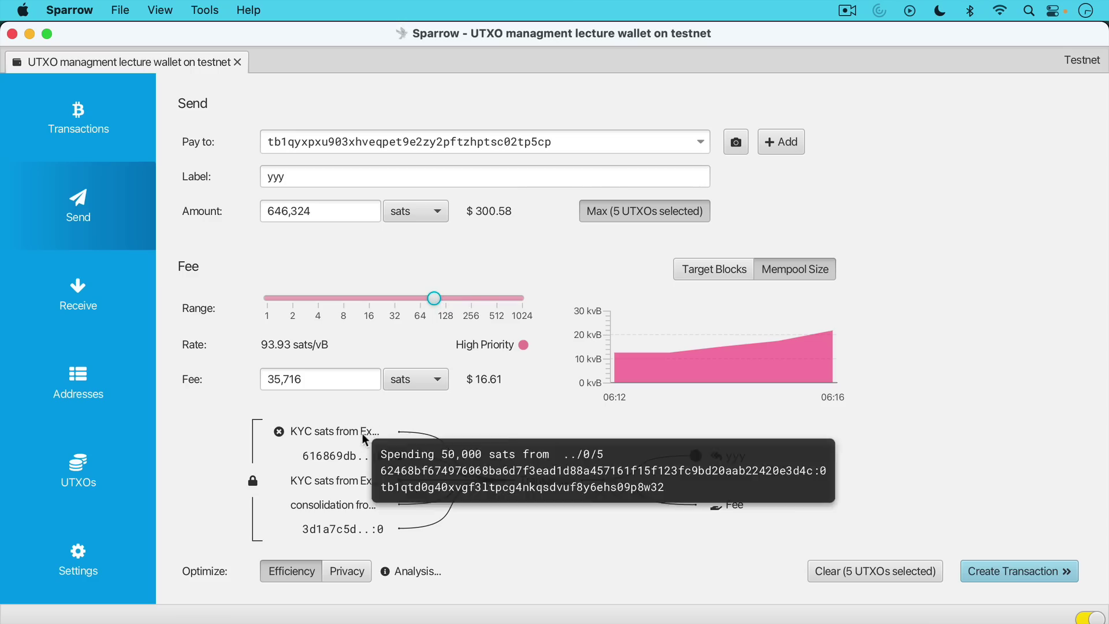
{"action": "mouse_move", "coordinate": [350, 430]}
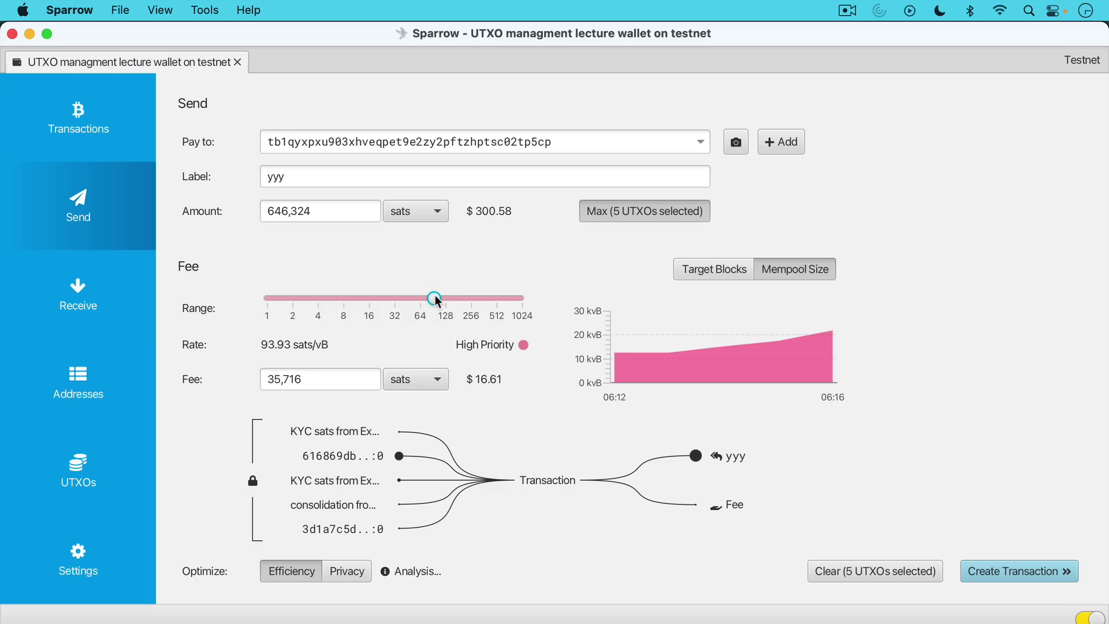
{"action": "left_click_drag", "start_coordinate": [436, 295], "coordinate": [515, 307]}
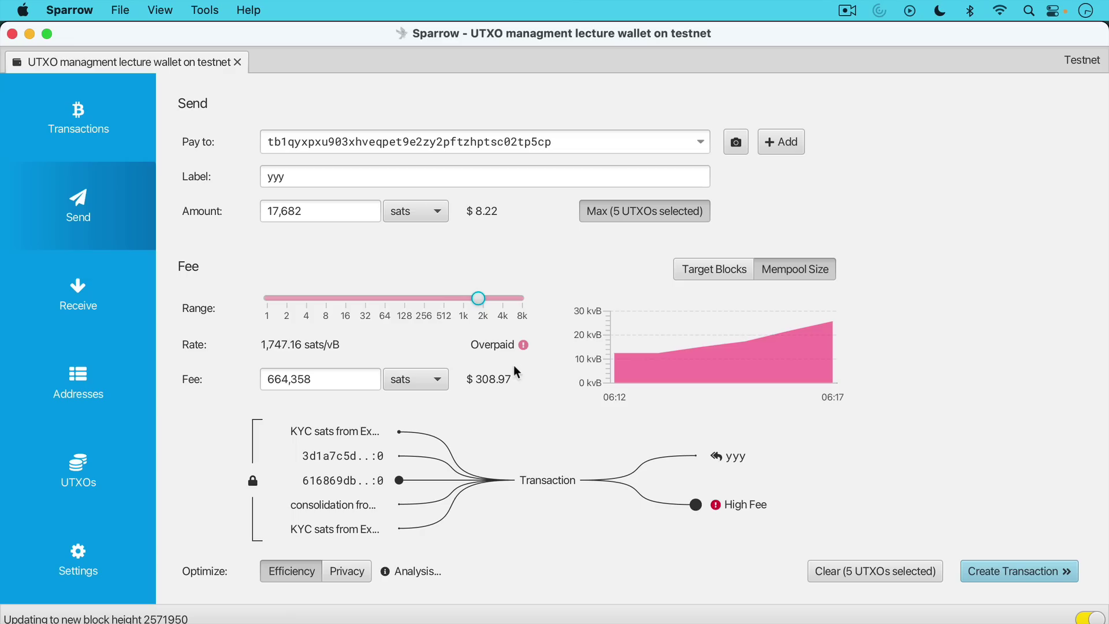
Create the yyy transaction and finalize it for signing
{"action": "left_click", "coordinate": [1001, 570]}
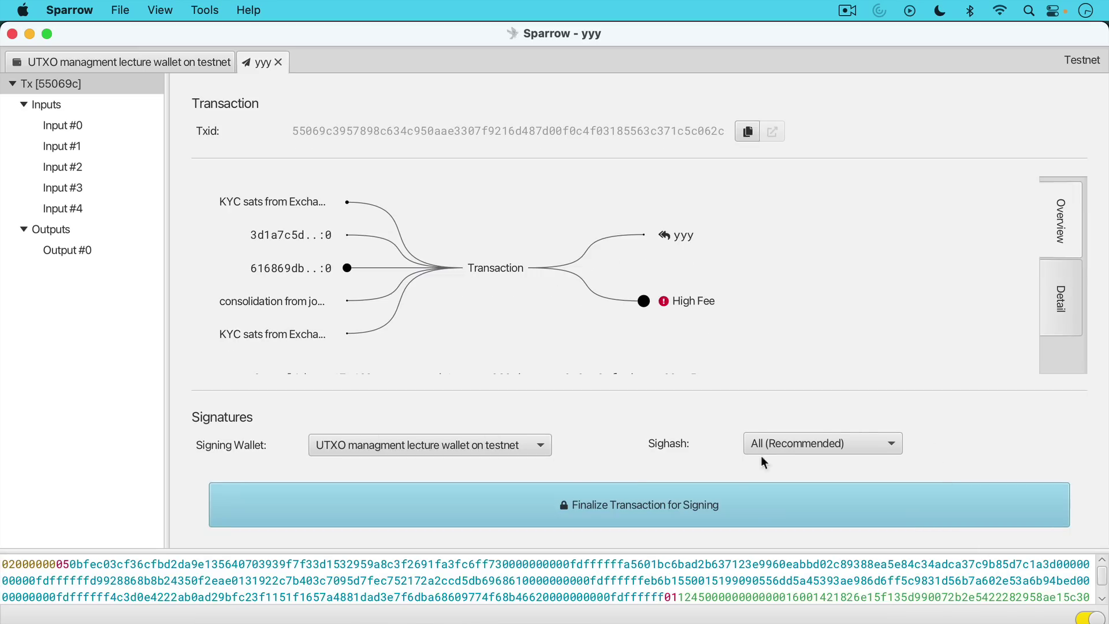
{"action": "left_click", "coordinate": [703, 507]}
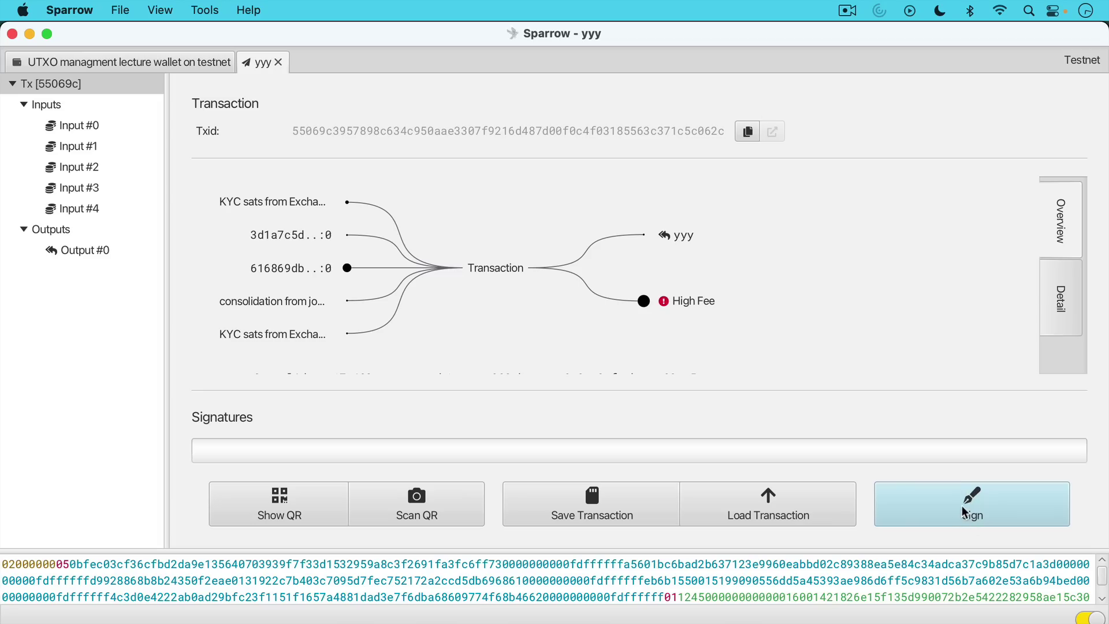
{"action": "left_click", "coordinate": [930, 524]}
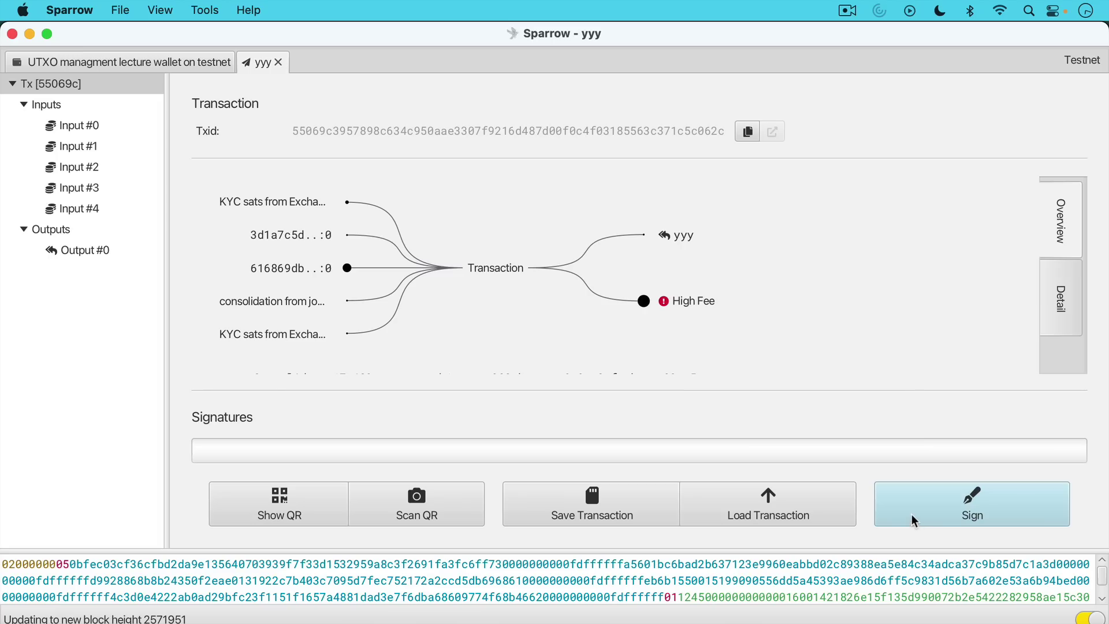
{"action": "left_click", "coordinate": [925, 517]}
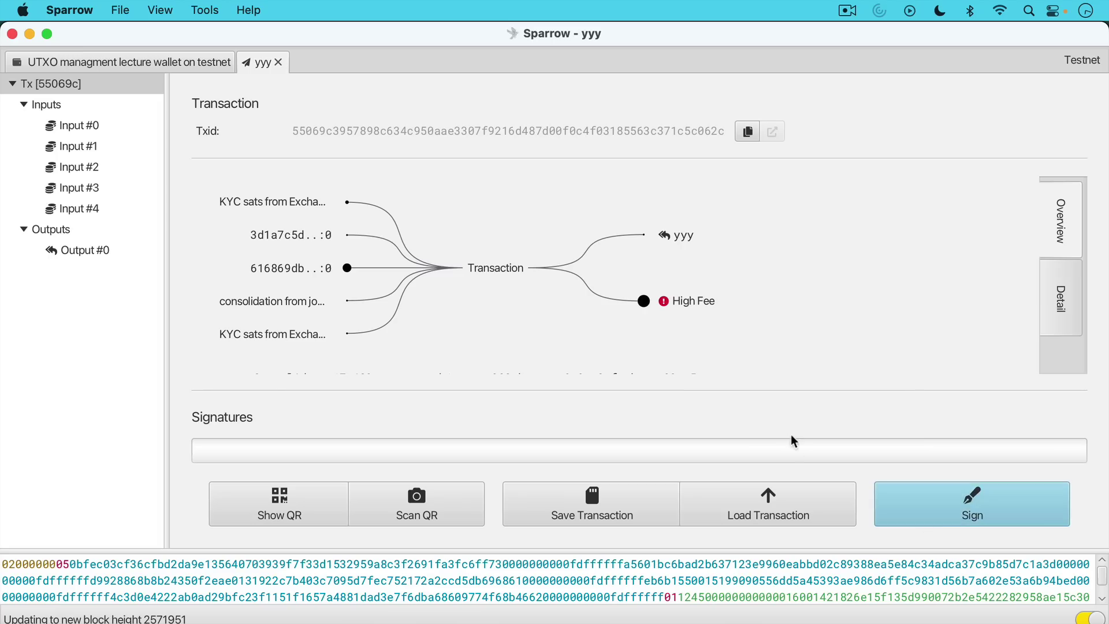
Close the yyy transaction and return to the wallet's UTXOs list
{"action": "left_click", "coordinate": [281, 62]}
{"action": "left_click", "coordinate": [104, 453]}
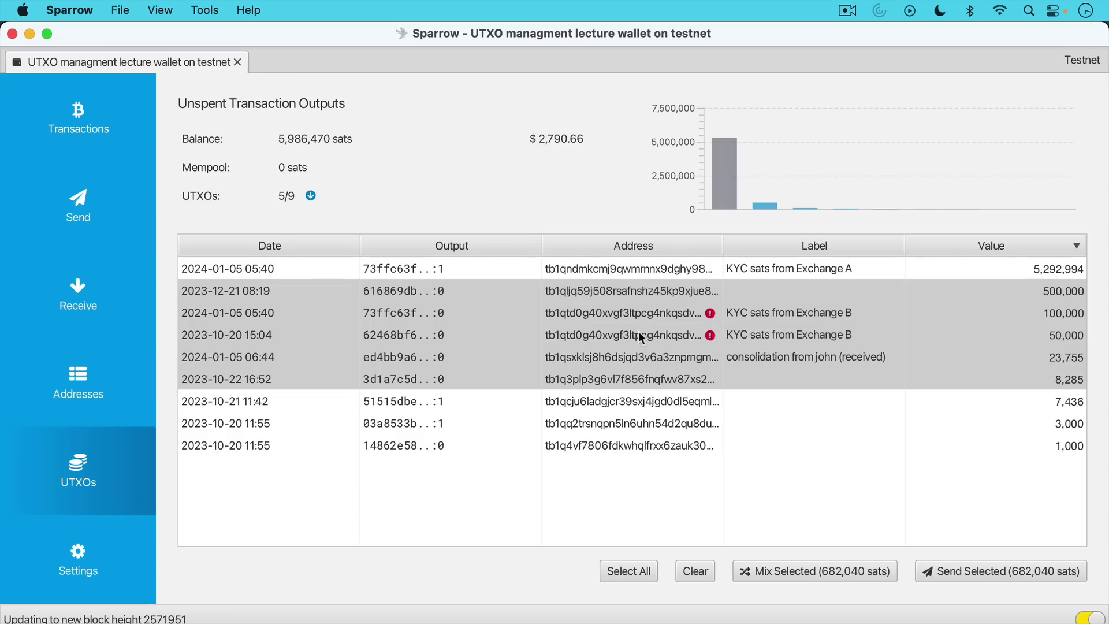
{"action": "mouse_move", "coordinate": [652, 327]}
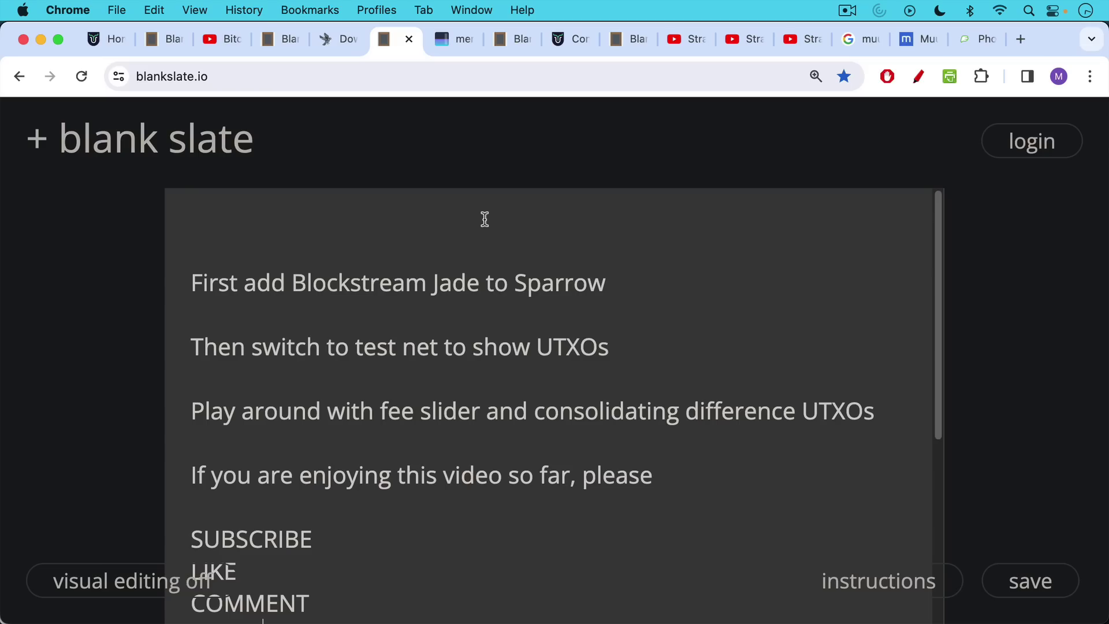
{"action": "scroll", "coordinate": [485, 221], "scroll_direction": "down", "scroll_amount": 3}
{"action": "scroll", "coordinate": [485, 221], "scroll_direction": "down", "scroll_amount": 1}
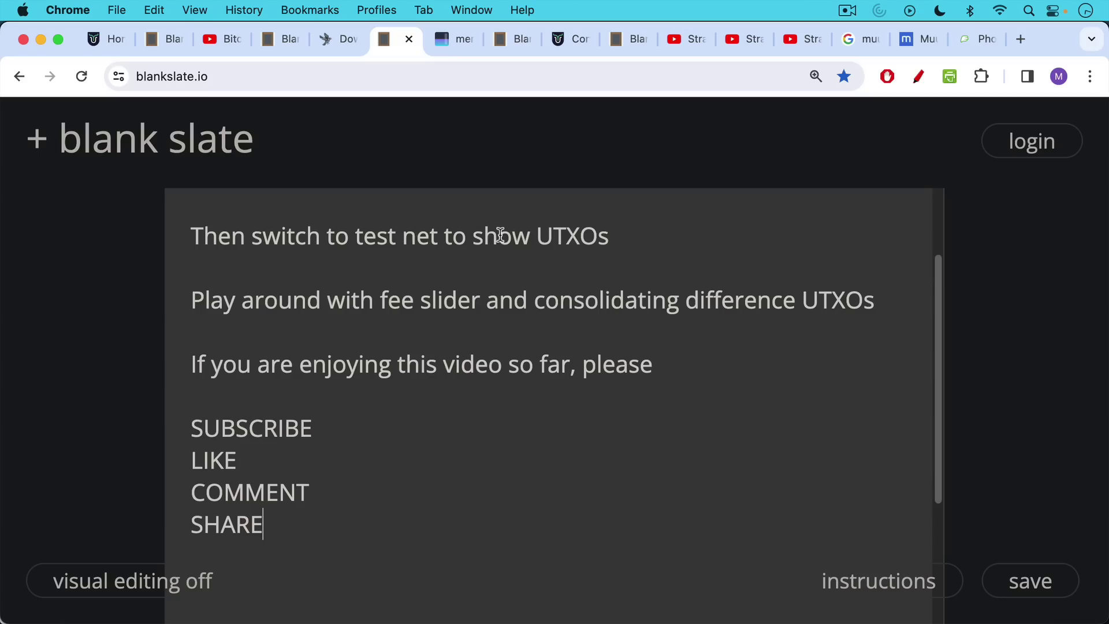
Switch Chrome to the mempool.space tab showing fee tiers from 50 to 100 sat/vB
{"action": "left_click", "coordinate": [466, 42]}
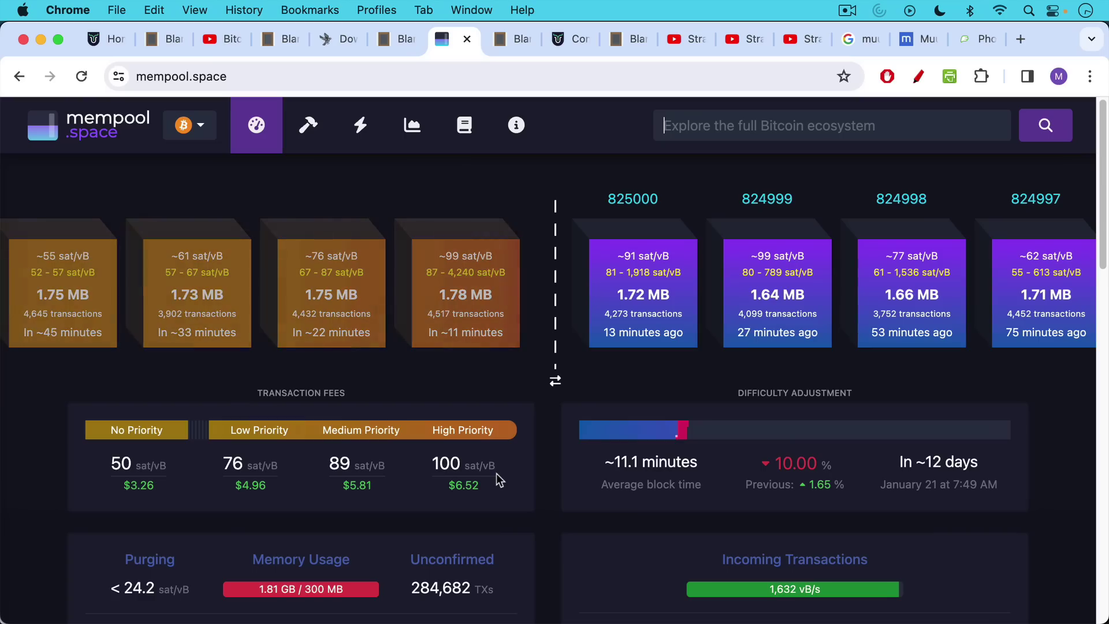
Read the High Priority fee tooltip, then return to the blankslate.io UTXO management notes
{"action": "mouse_move", "coordinate": [474, 486]}
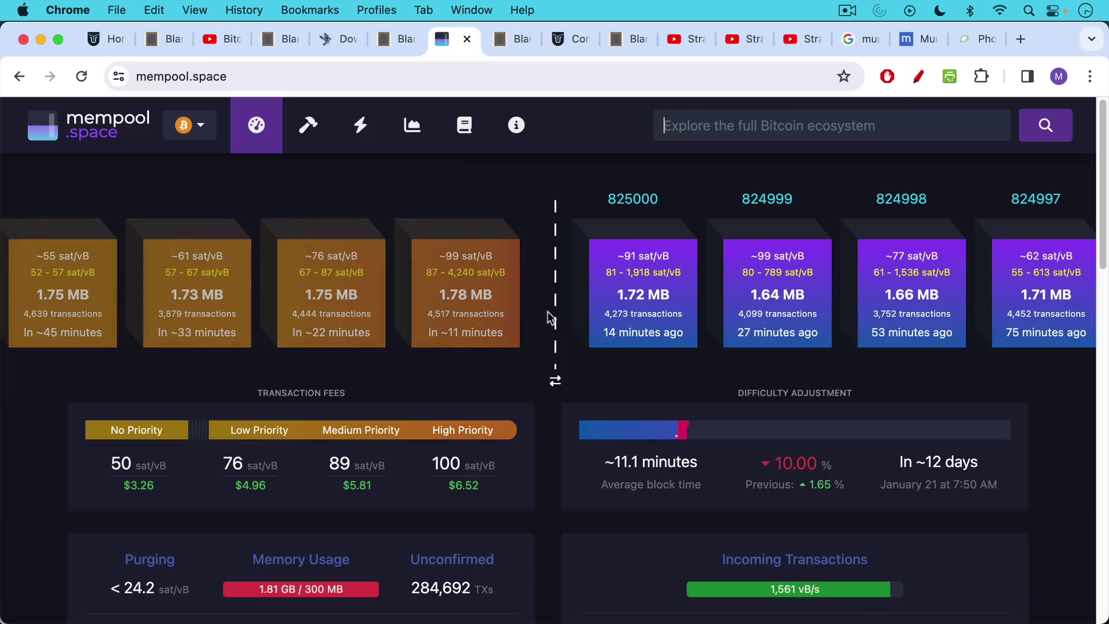
{"action": "left_click", "coordinate": [515, 39]}
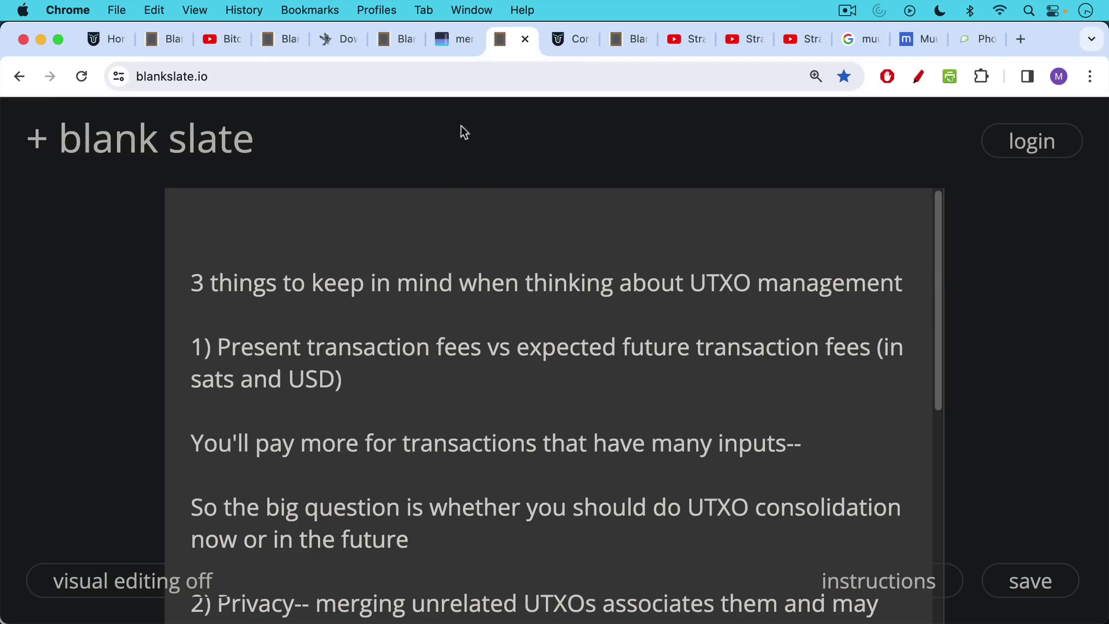
Read the three UTXO management considerations in Blank Slate, then open the 'Consolidating All UTXOs' forum post
{"action": "left_click", "coordinate": [442, 46]}
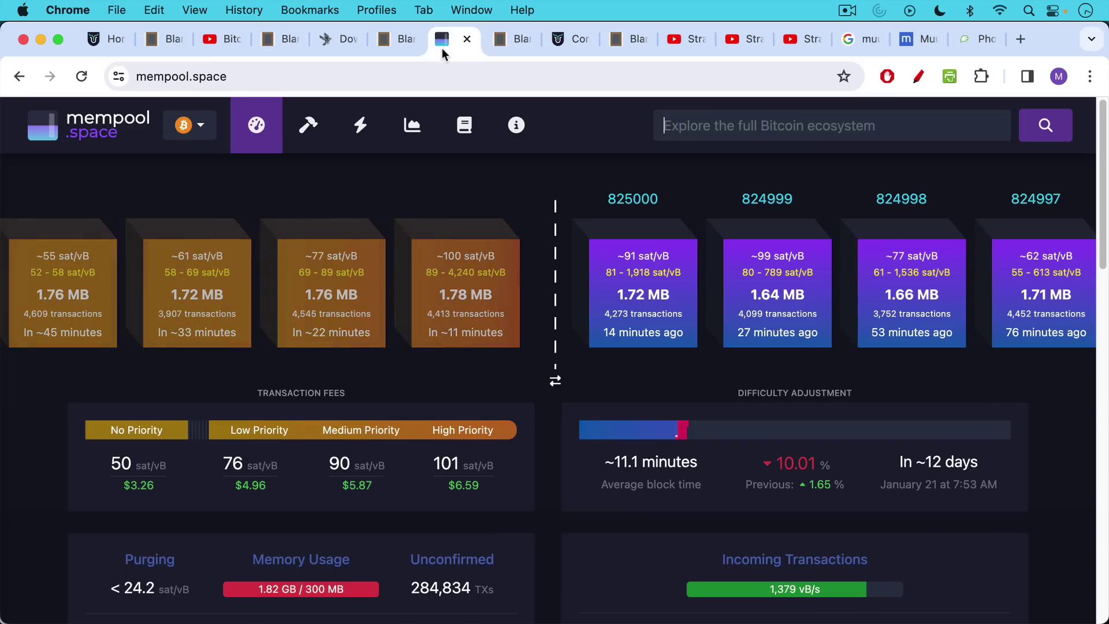
{"action": "left_click", "coordinate": [409, 42]}
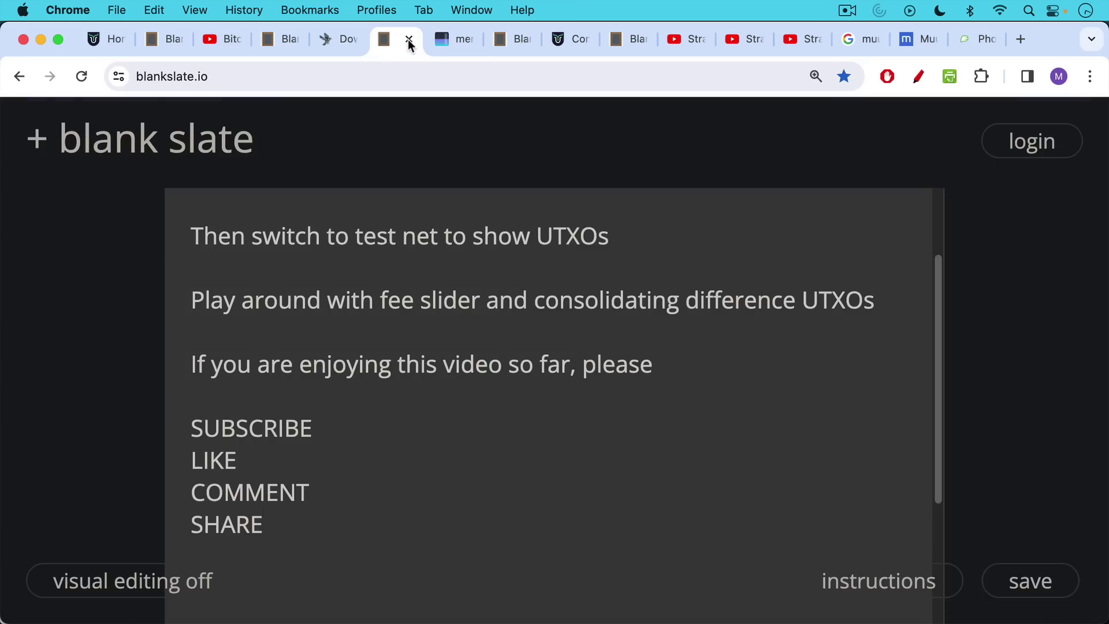
{"action": "left_click", "coordinate": [506, 40]}
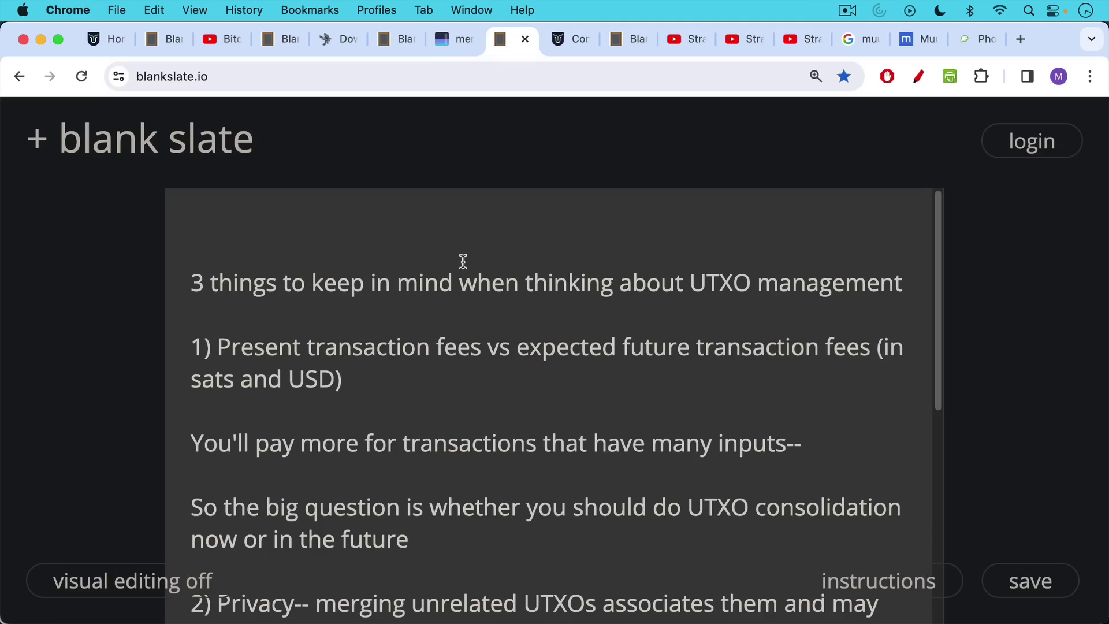
{"action": "scroll", "coordinate": [462, 261], "scroll_direction": "down", "scroll_amount": 5}
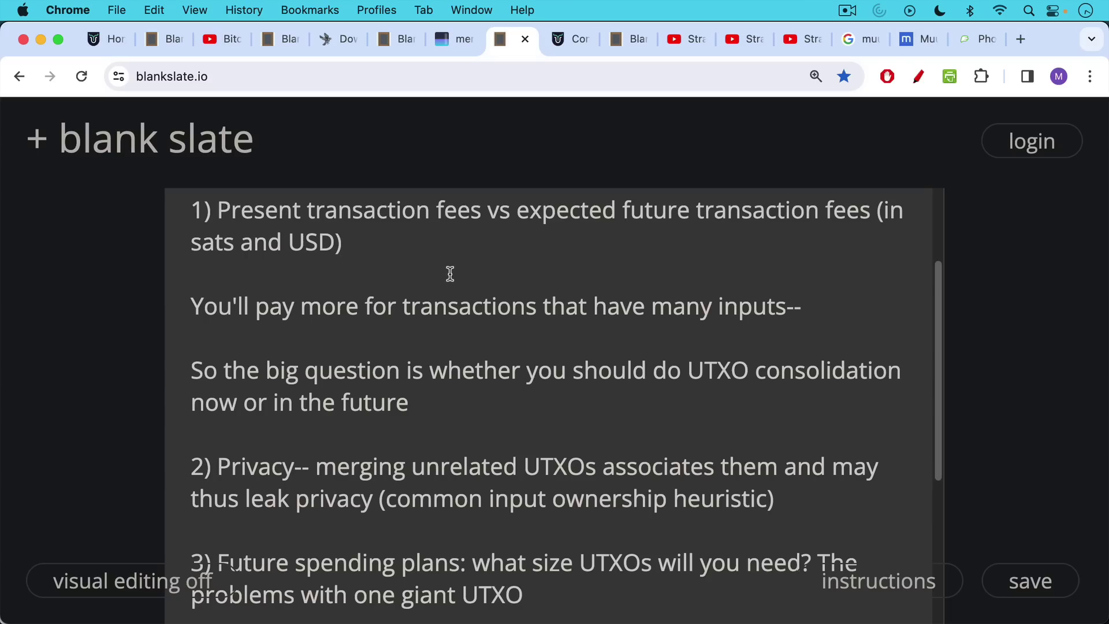
{"action": "scroll", "coordinate": [449, 272], "scroll_direction": "down", "scroll_amount": 5}
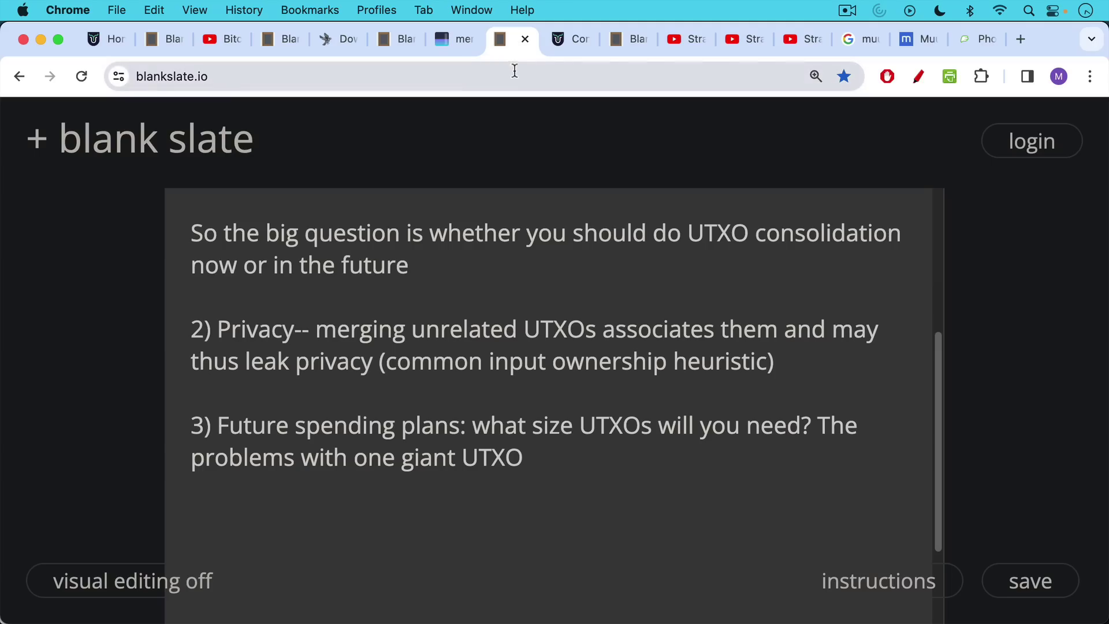
{"action": "left_click", "coordinate": [560, 41]}
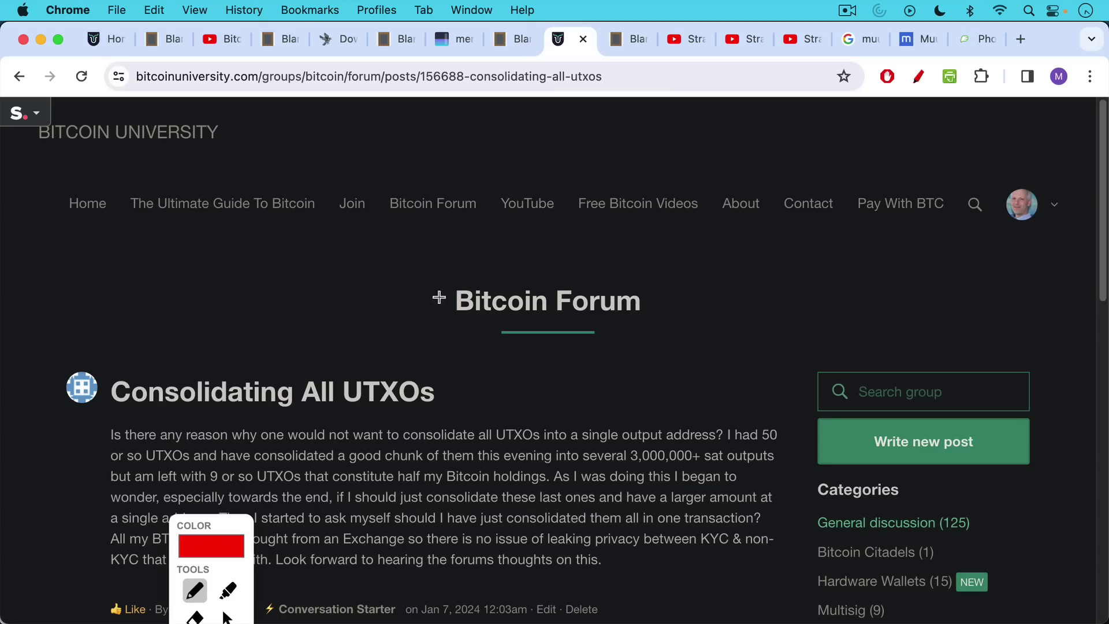
Show the blankslate.io reply arguing against merging all UTXOs into one for privacy
{"action": "left_click", "coordinate": [619, 39]}
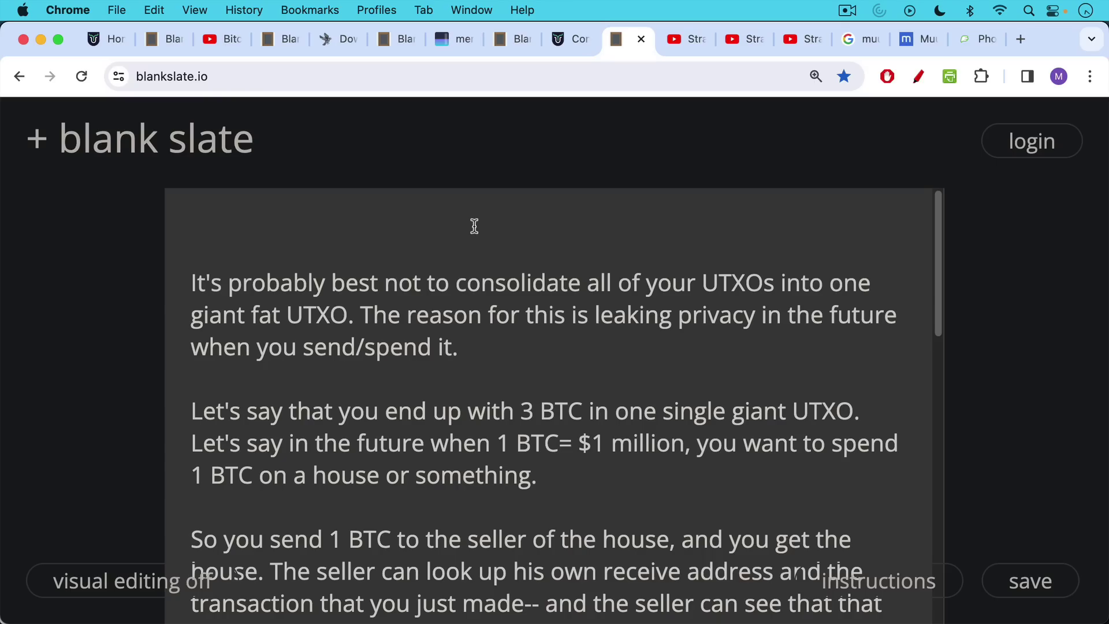
{"action": "scroll", "coordinate": [464, 274], "scroll_direction": "down", "scroll_amount": 2}
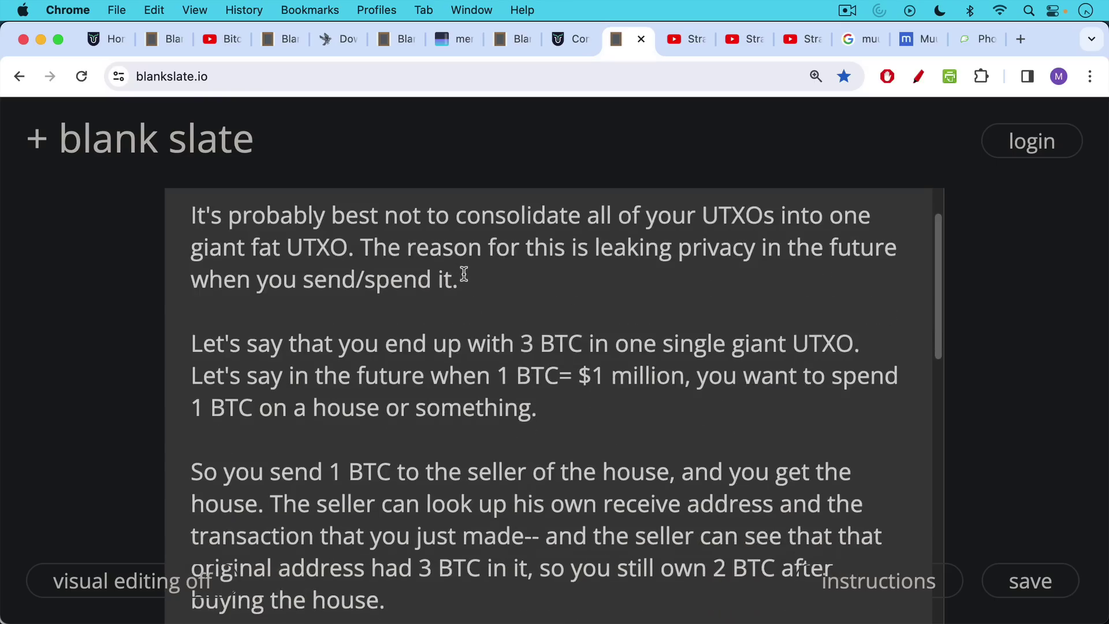
{"action": "scroll", "coordinate": [464, 274], "scroll_direction": "down", "scroll_amount": 1}
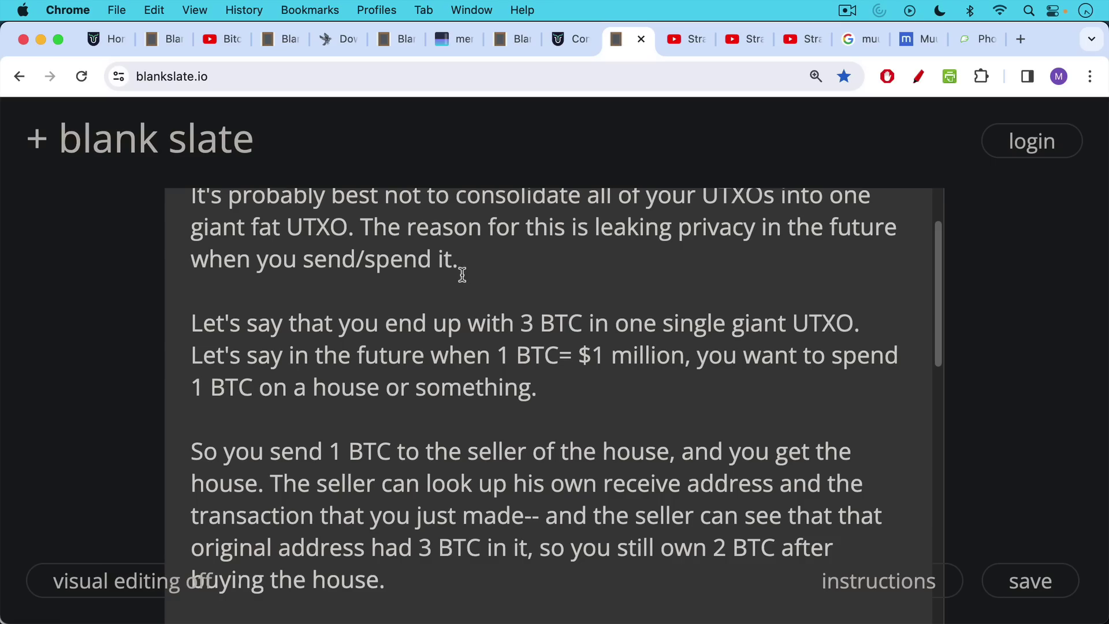
{"action": "scroll", "coordinate": [462, 275], "scroll_direction": "down", "scroll_amount": 3}
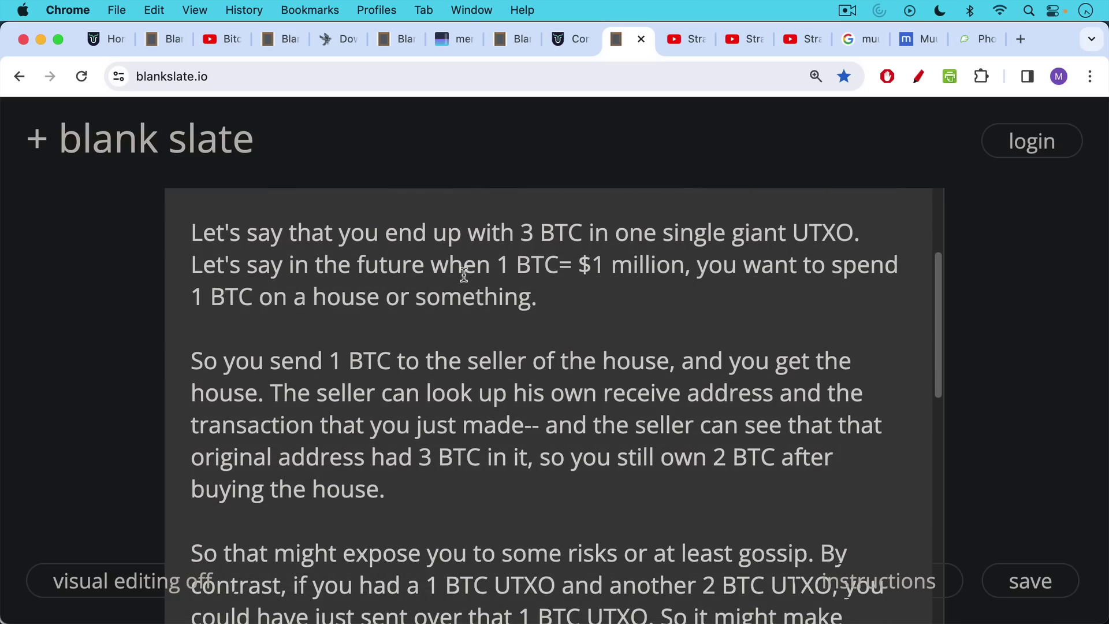
{"action": "scroll", "coordinate": [459, 275], "scroll_direction": "down", "scroll_amount": 2}
{"action": "scroll", "coordinate": [458, 275], "scroll_direction": "down", "scroll_amount": 2}
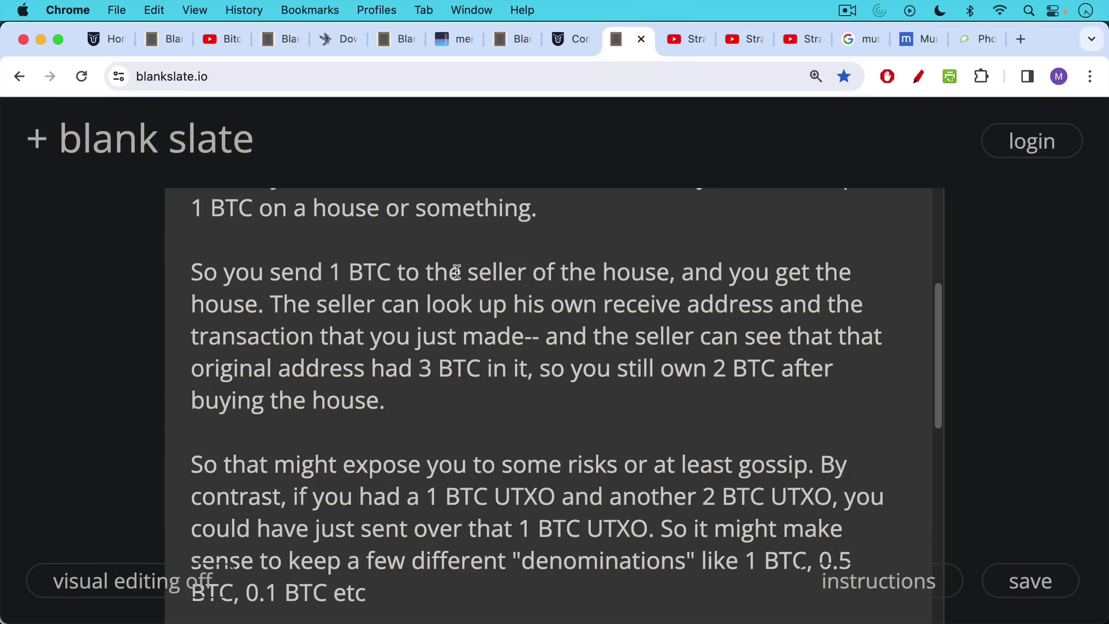
{"action": "scroll", "coordinate": [457, 271], "scroll_direction": "down", "scroll_amount": 1}
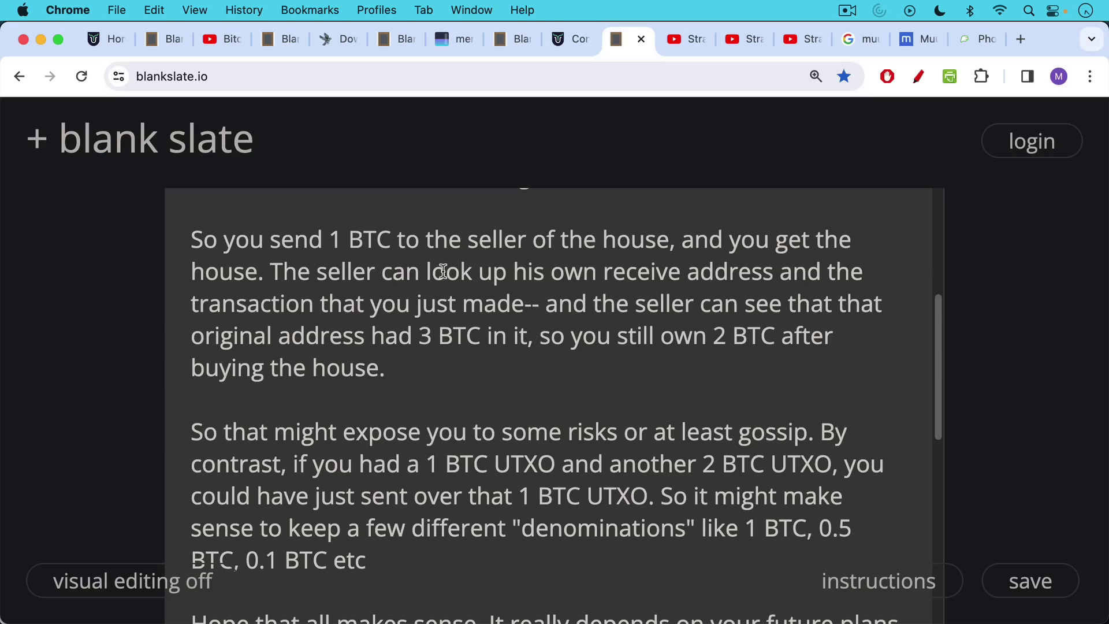
{"action": "scroll", "coordinate": [445, 269], "scroll_direction": "down", "scroll_amount": 2}
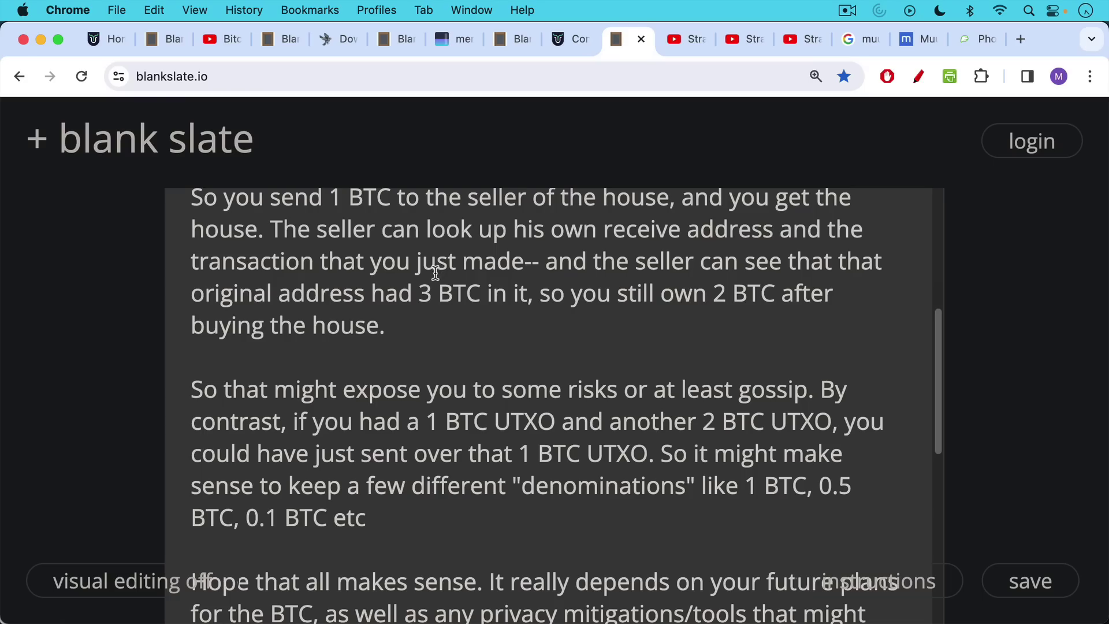
Scroll through the Blank Slate notes on UTXO management
{"action": "scroll", "coordinate": [439, 268], "scroll_direction": "down", "scroll_amount": 3}
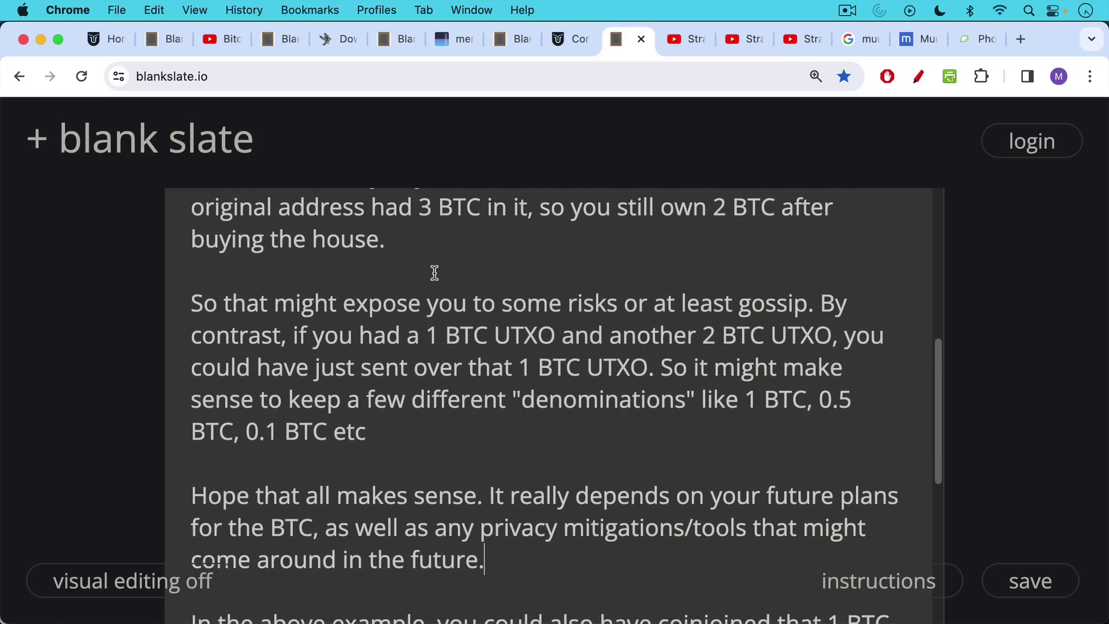
{"action": "scroll", "coordinate": [435, 272], "scroll_direction": "down", "scroll_amount": 2}
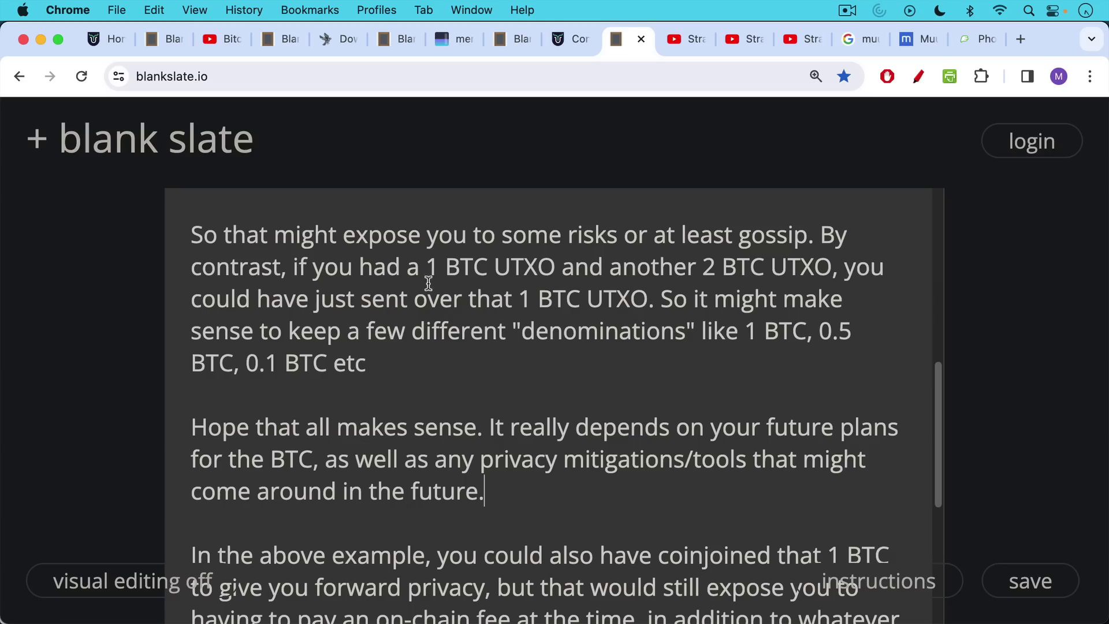
{"action": "scroll", "coordinate": [428, 283], "scroll_direction": "down", "scroll_amount": 1}
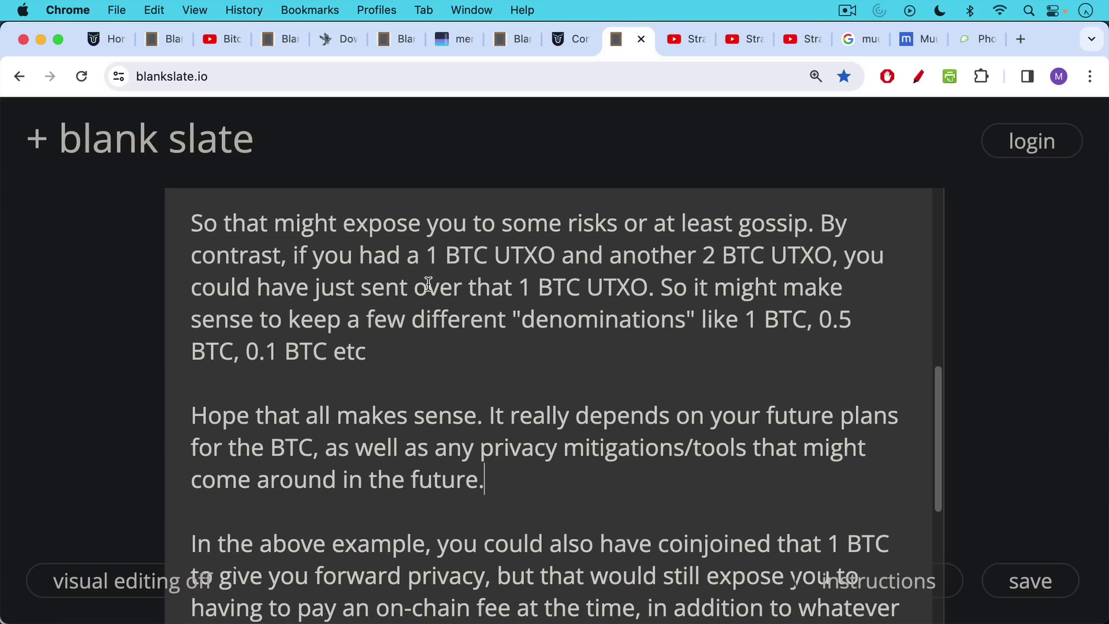
{"action": "scroll", "coordinate": [427, 283], "scroll_direction": "down", "scroll_amount": 1}
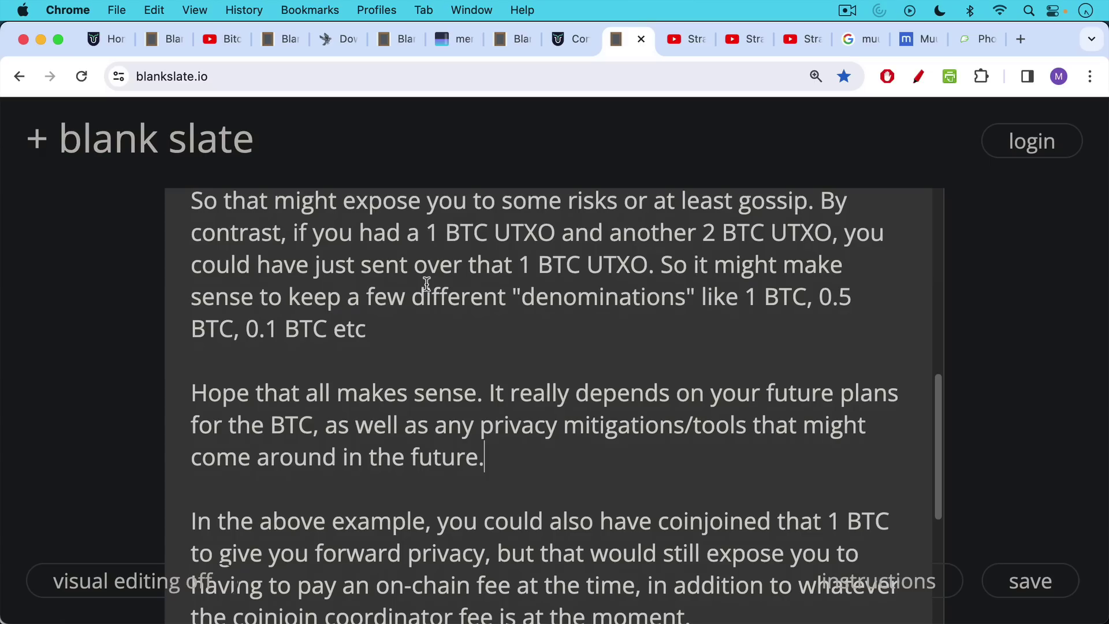
{"action": "scroll", "coordinate": [426, 283], "scroll_direction": "down", "scroll_amount": 1}
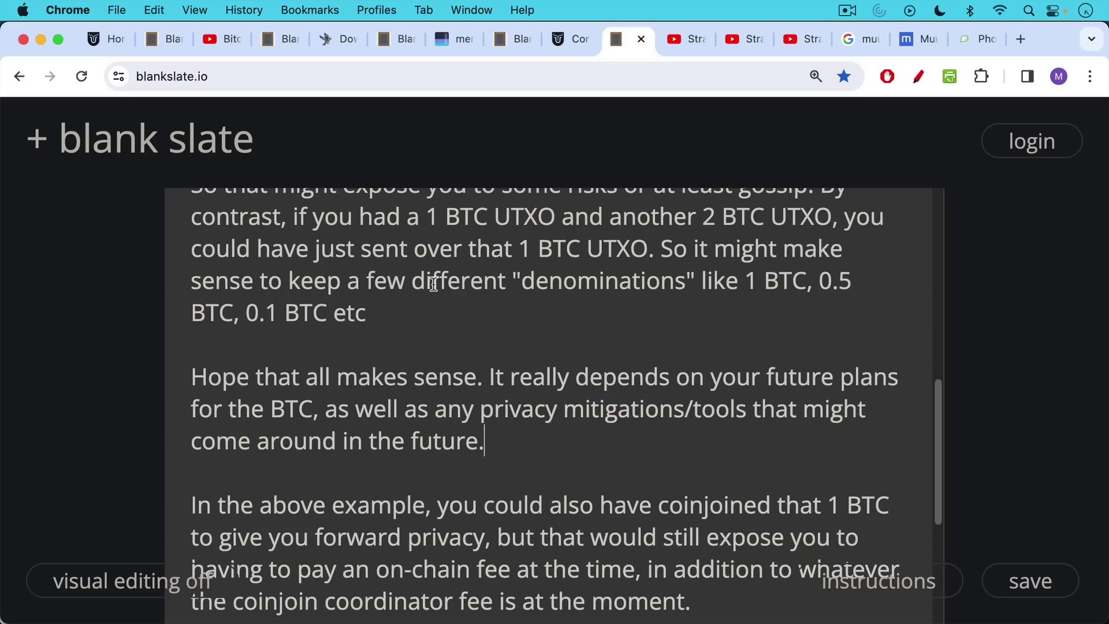
{"action": "scroll", "coordinate": [433, 283], "scroll_direction": "down", "scroll_amount": 1}
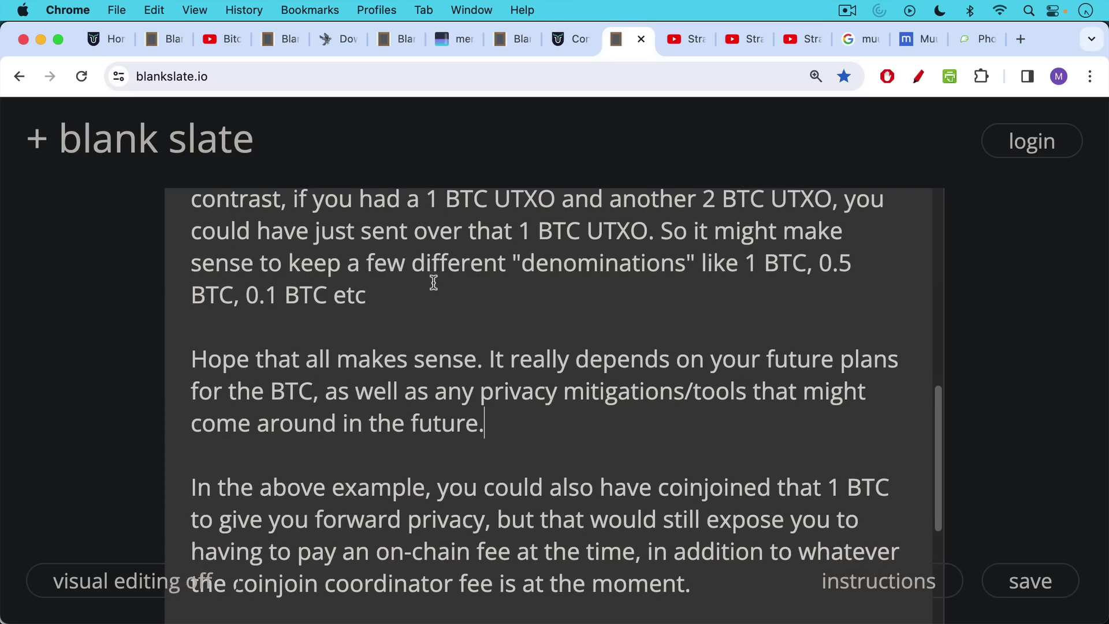
{"action": "scroll", "coordinate": [433, 283], "scroll_direction": "down", "scroll_amount": 3}
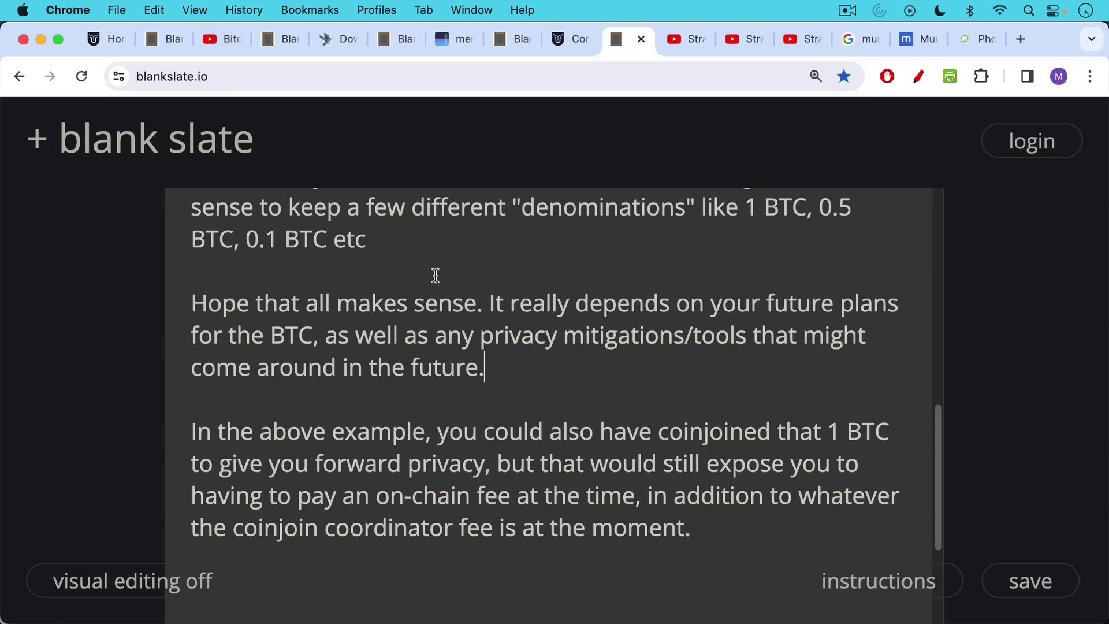
Look over the other Blank Slate notes, then go to the YouTube comment about consolidating UTXOs
{"action": "left_click", "coordinate": [512, 45]}
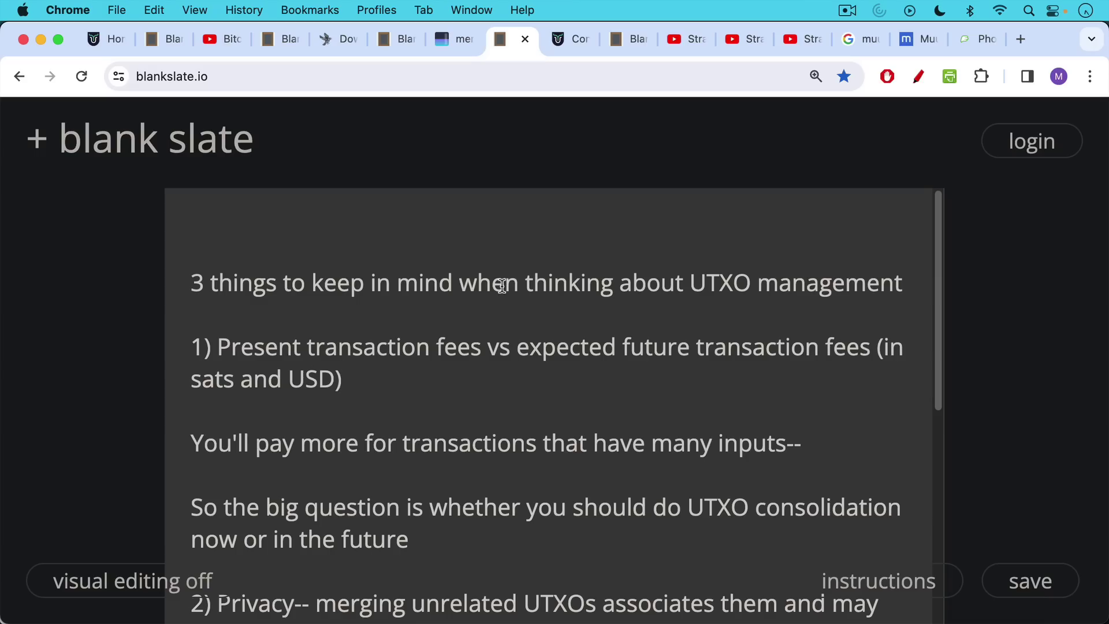
{"action": "scroll", "coordinate": [501, 289], "scroll_direction": "down", "scroll_amount": 5}
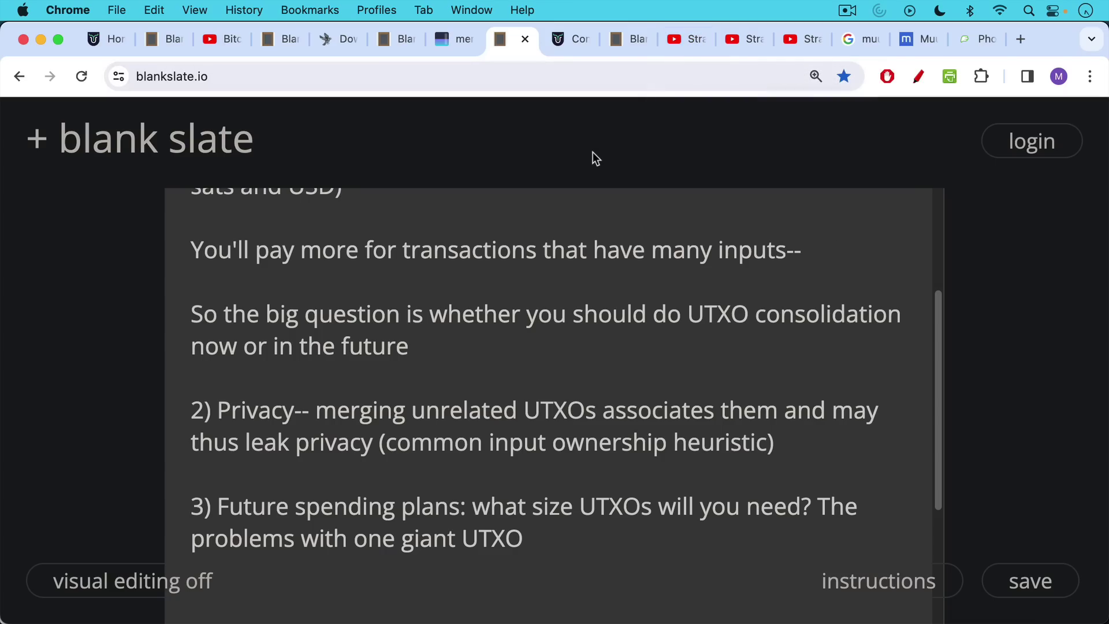
{"action": "left_click", "coordinate": [642, 42]}
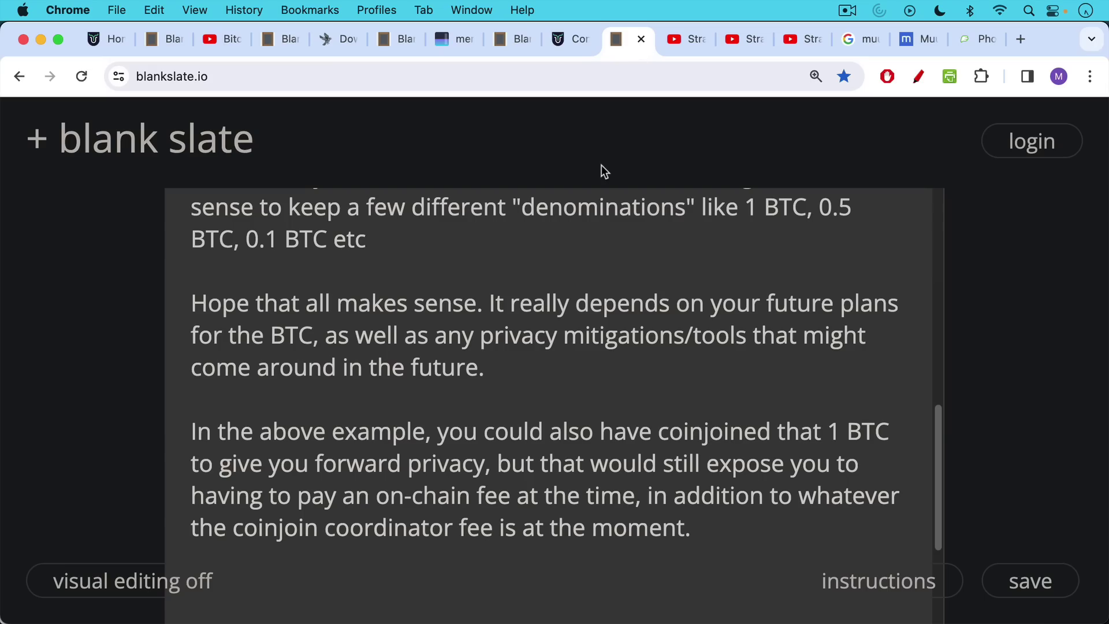
{"action": "key", "text": "ctrl+Tab"}
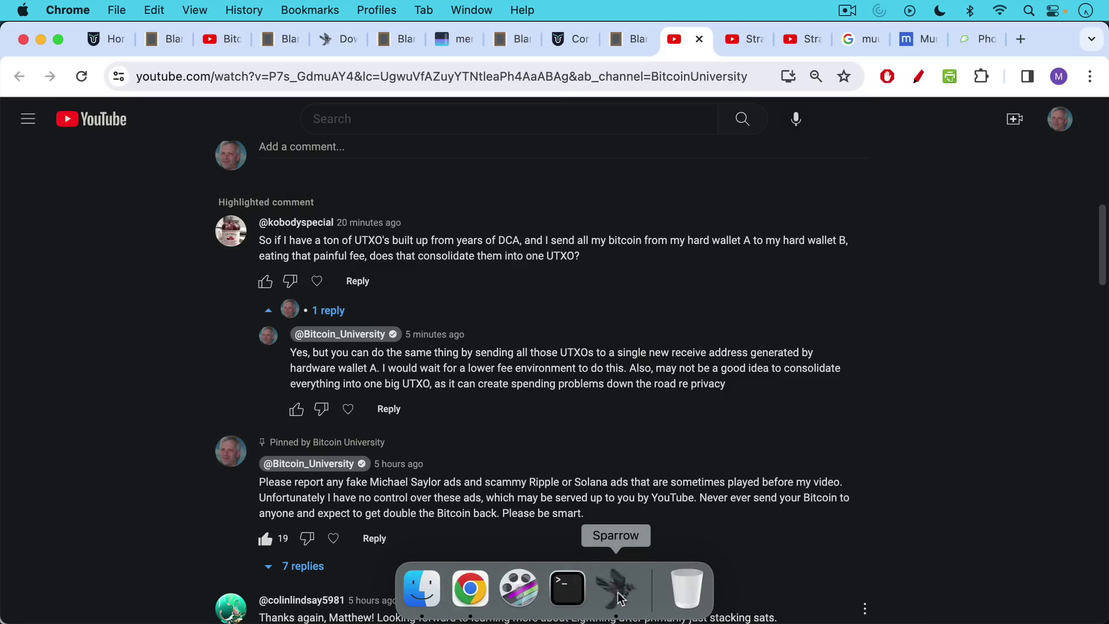
Generate the next unused Sparrow receive address (derivation /22) and copy it
{"action": "left_click", "coordinate": [617, 590]}
{"action": "left_click", "coordinate": [145, 297]}
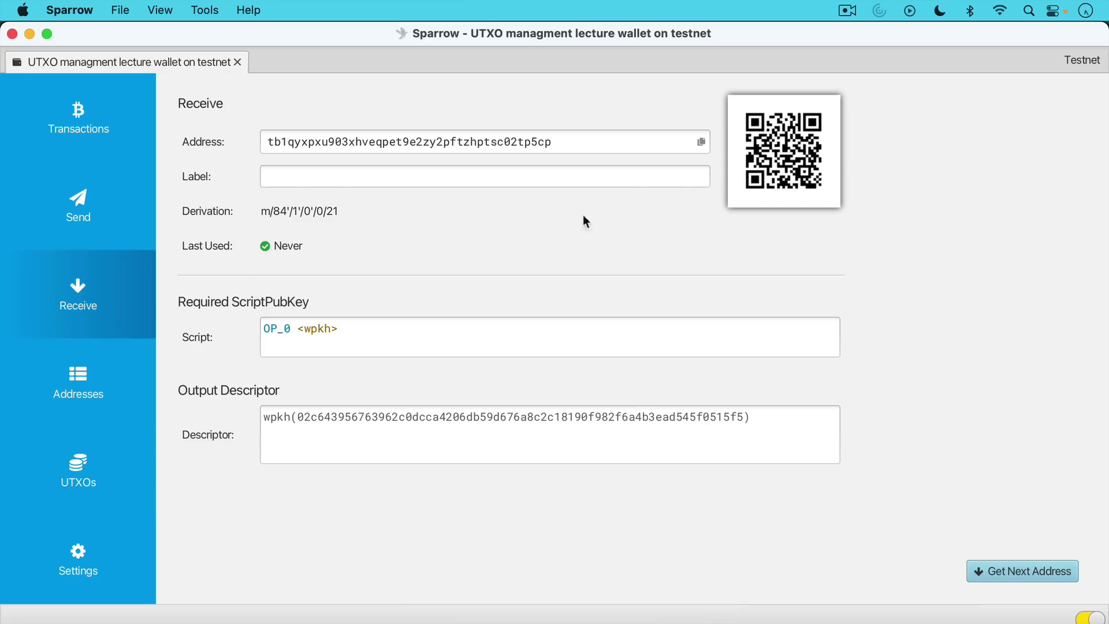
{"action": "left_click", "coordinate": [977, 571]}
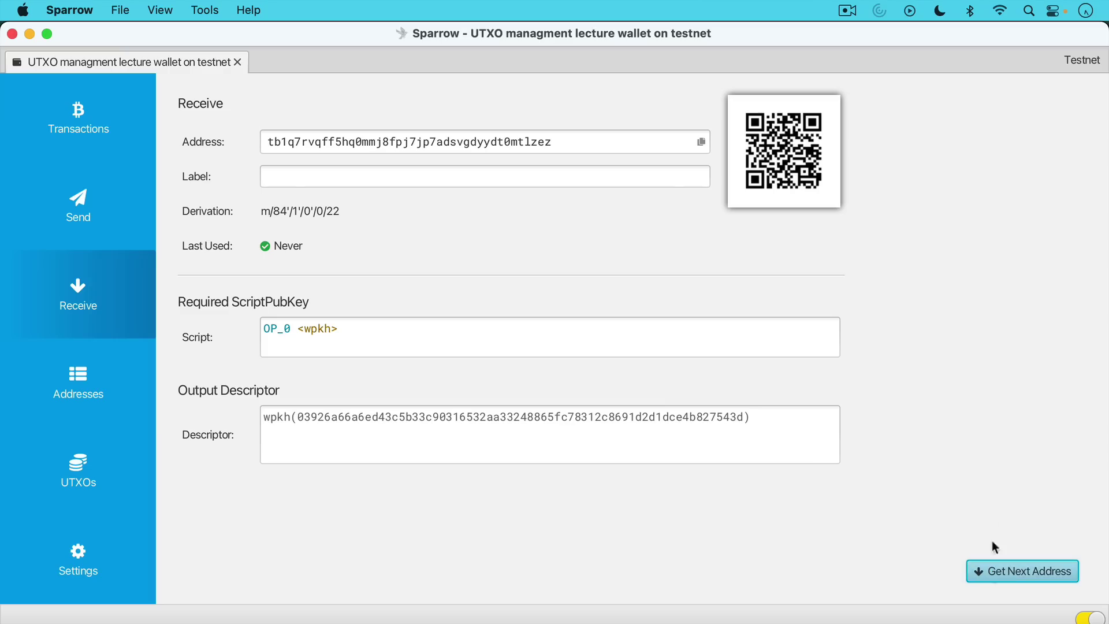
{"action": "left_click", "coordinate": [701, 142]}
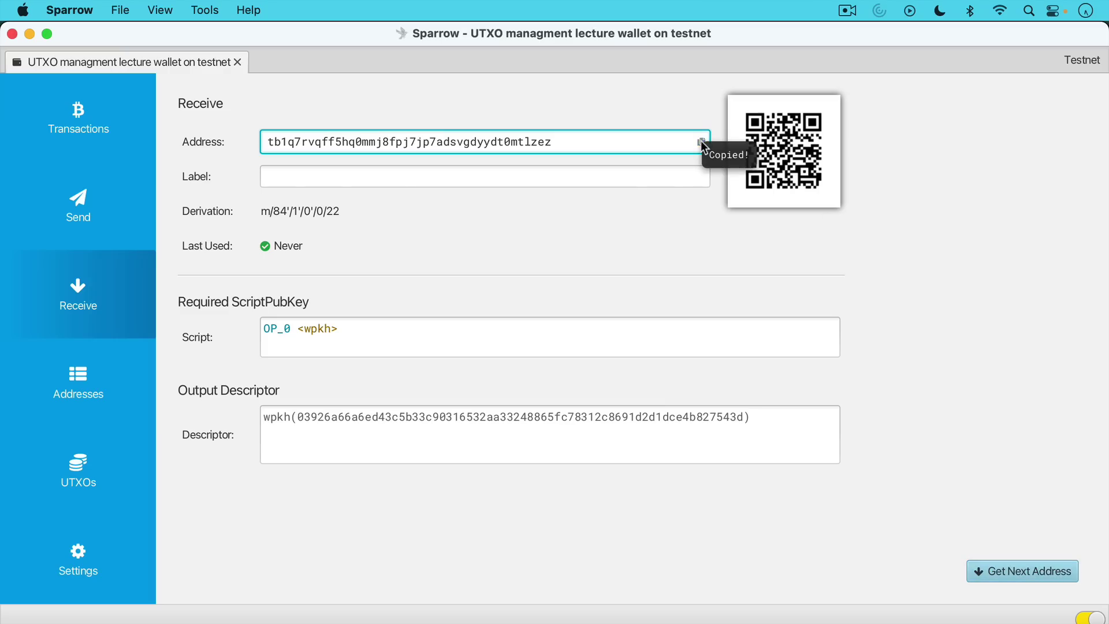
Return to the UTXOs list, then go back to the YouTube comments in Chrome
{"action": "left_click", "coordinate": [131, 455]}
{"action": "mouse_move", "coordinate": [498, 622]}
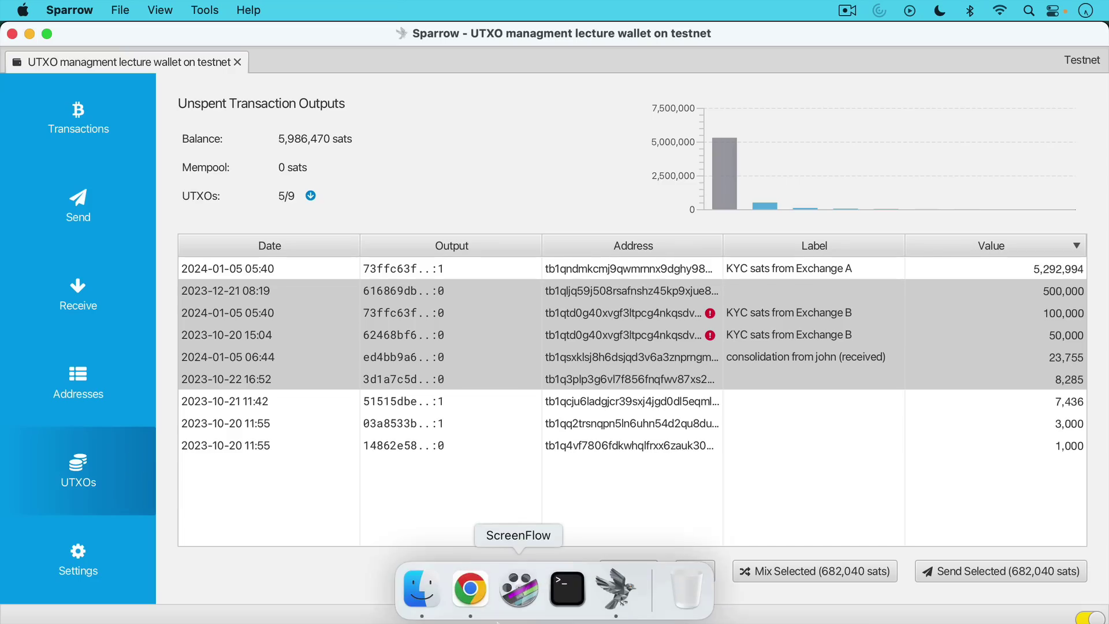
{"action": "left_click", "coordinate": [471, 595]}
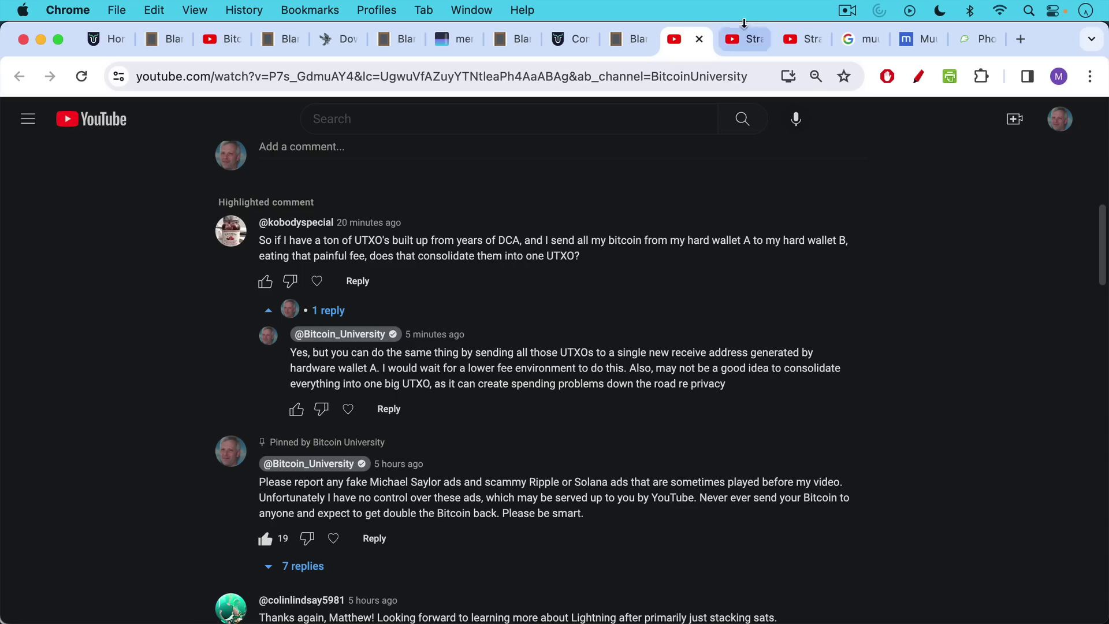
Bring up the other video's highlighted comment about rescuing stranded UTXOs
{"action": "left_click", "coordinate": [745, 41]}
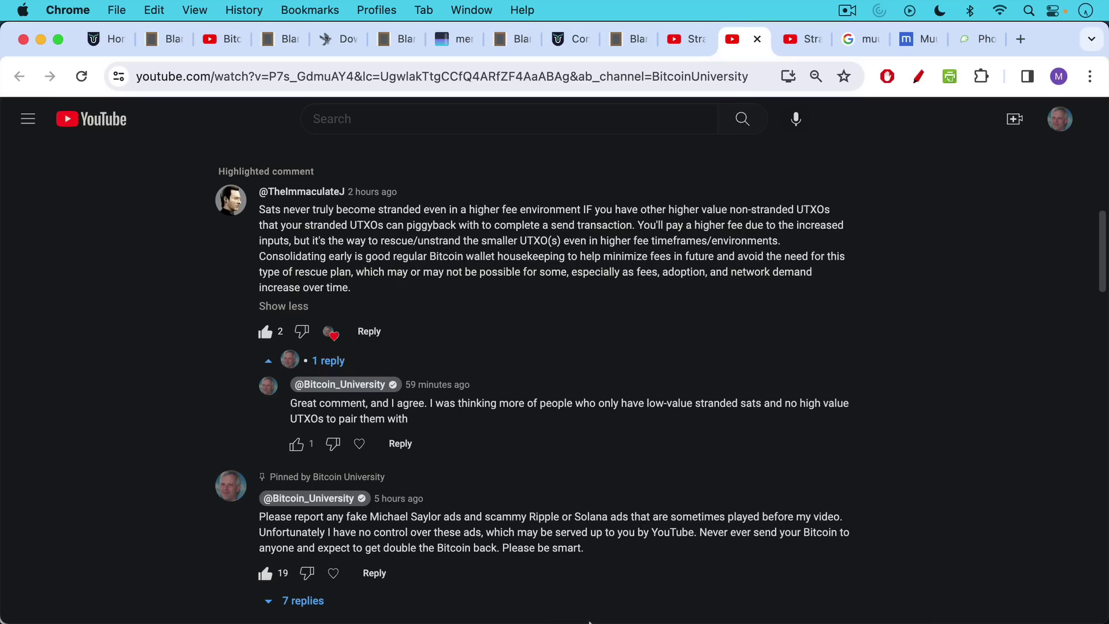
In Sparrow, select single UTXOs in turn: 23,755, 50,000, 500,000, 5,292,994, then 50,000 sats
{"action": "left_click", "coordinate": [619, 595]}
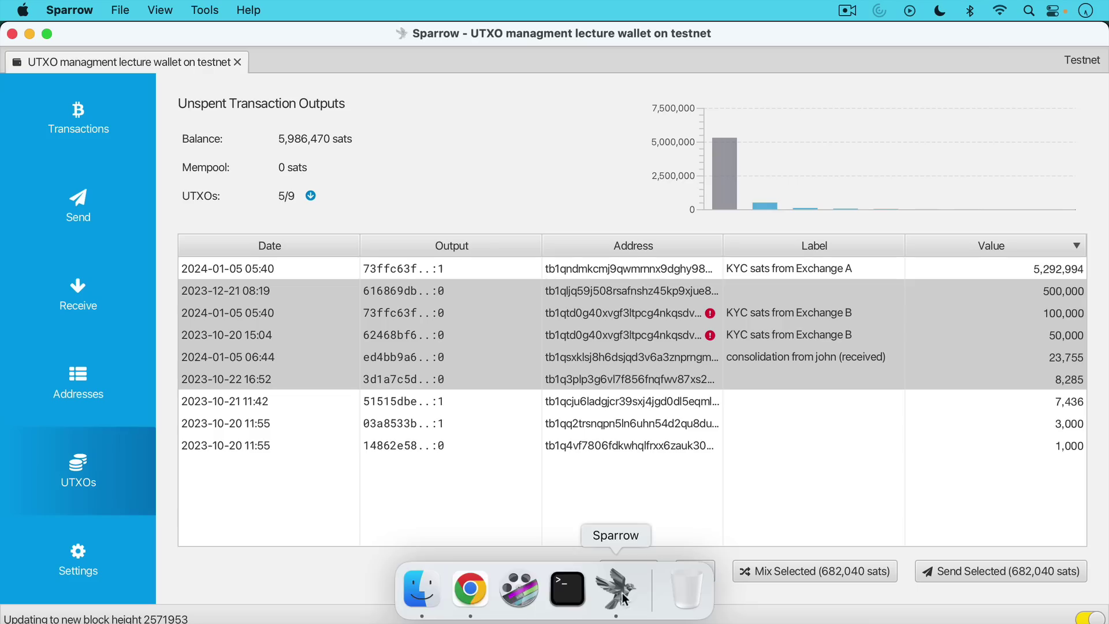
{"action": "left_click", "coordinate": [614, 354]}
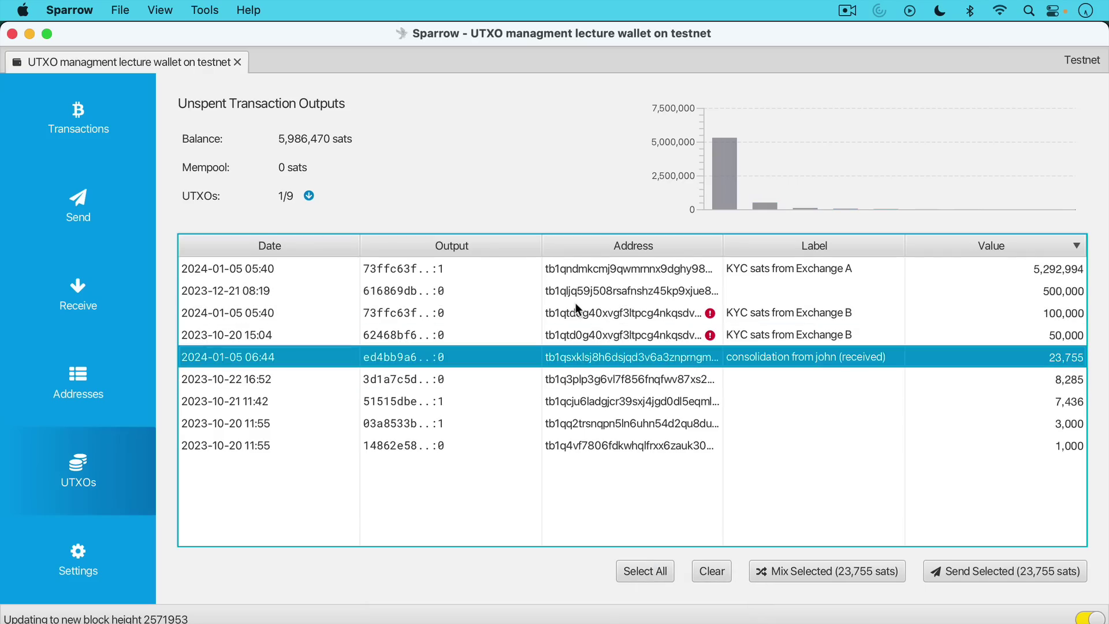
{"action": "left_click", "coordinate": [569, 335]}
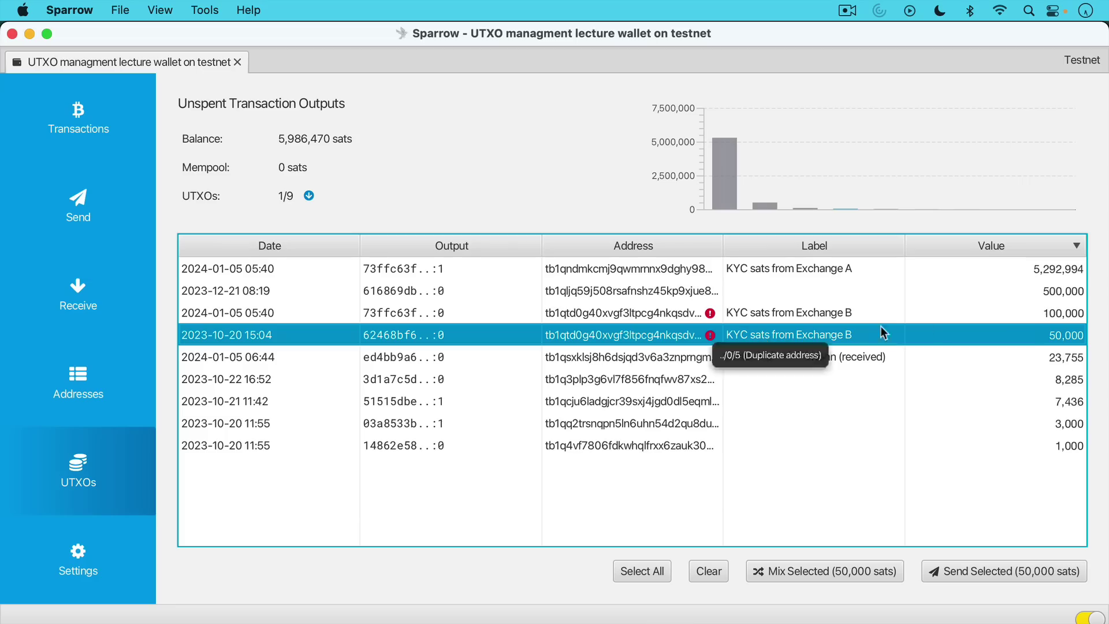
{"action": "mouse_move", "coordinate": [1032, 335]}
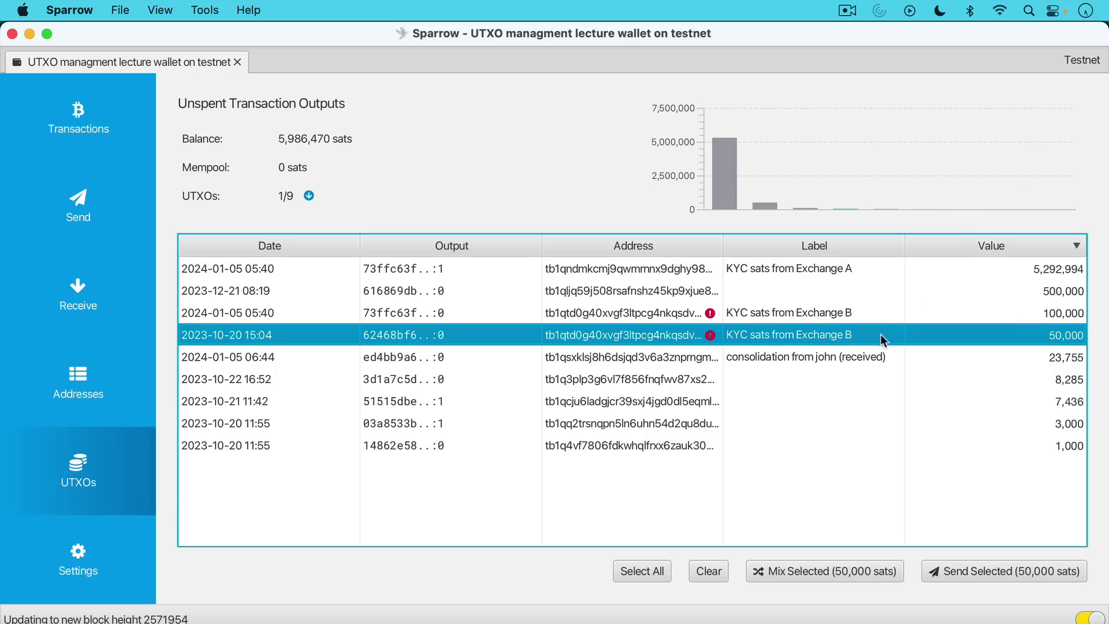
{"action": "mouse_move", "coordinate": [908, 337]}
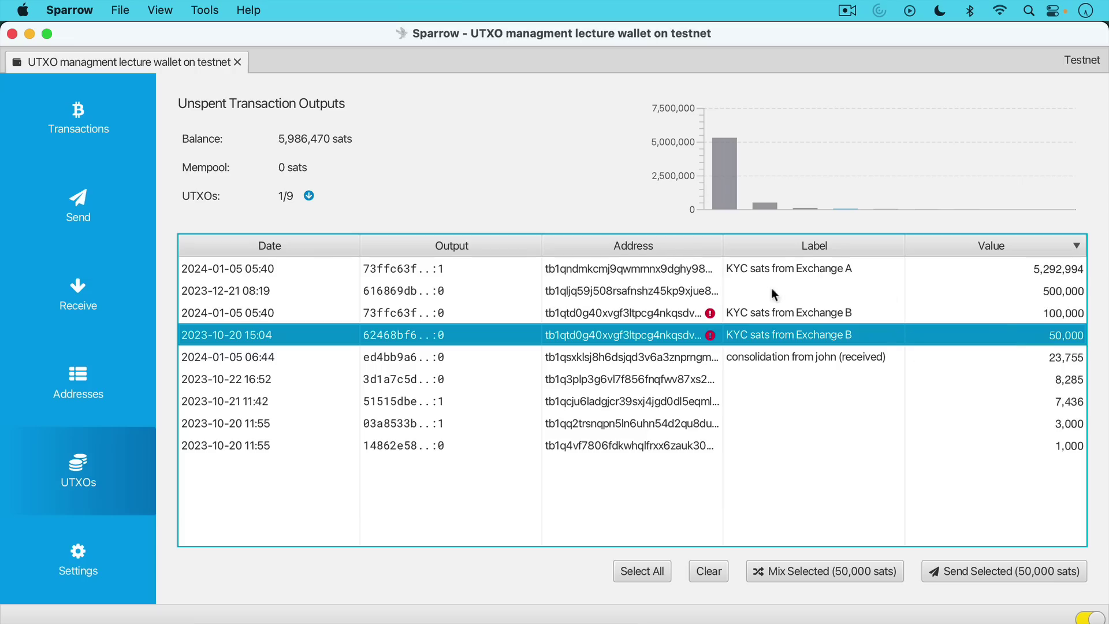
{"action": "left_click", "coordinate": [831, 292]}
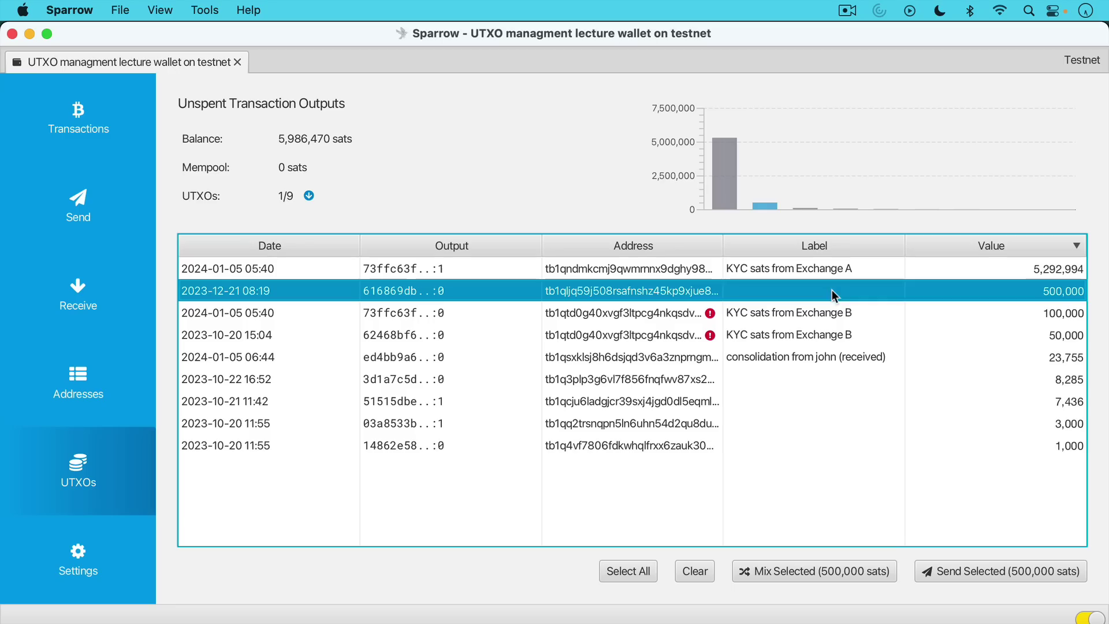
{"action": "left_click", "coordinate": [825, 269]}
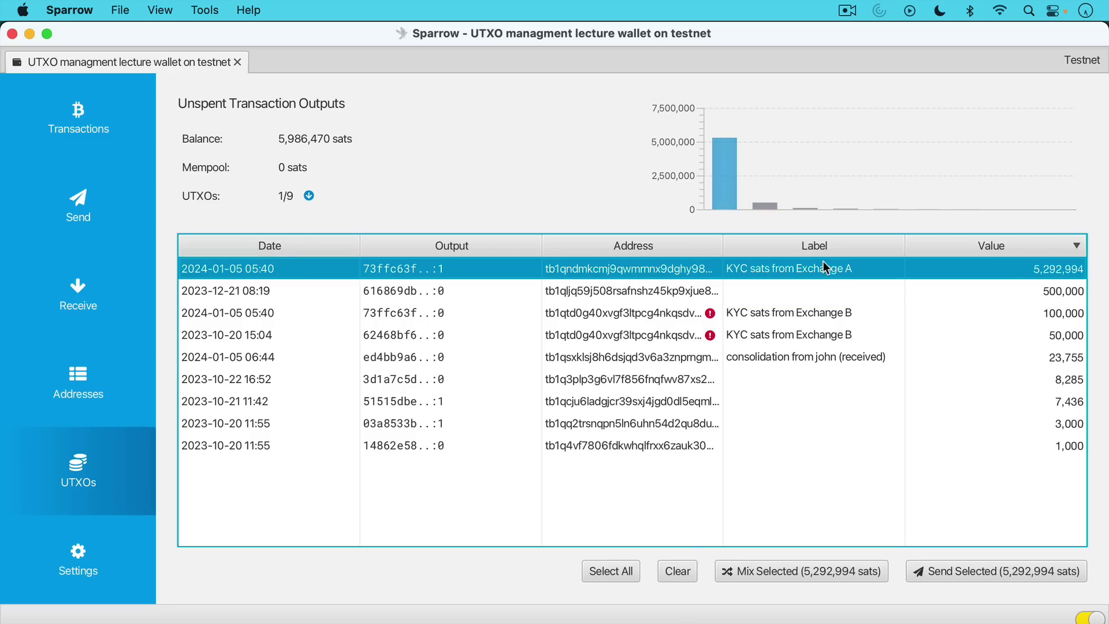
{"action": "left_click", "coordinate": [835, 338]}
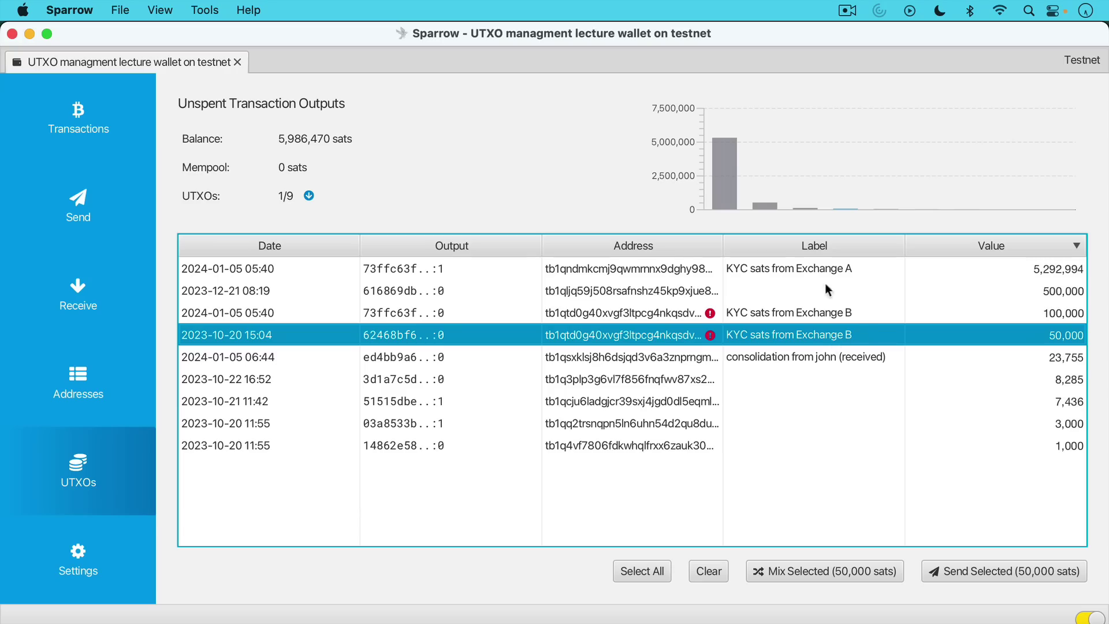
Pair the 5,292,994 sat UTXO with the 50,000 sat one, then compare 100,000 and 50,000 singly
{"action": "left_click", "coordinate": [869, 269], "text": "super"}
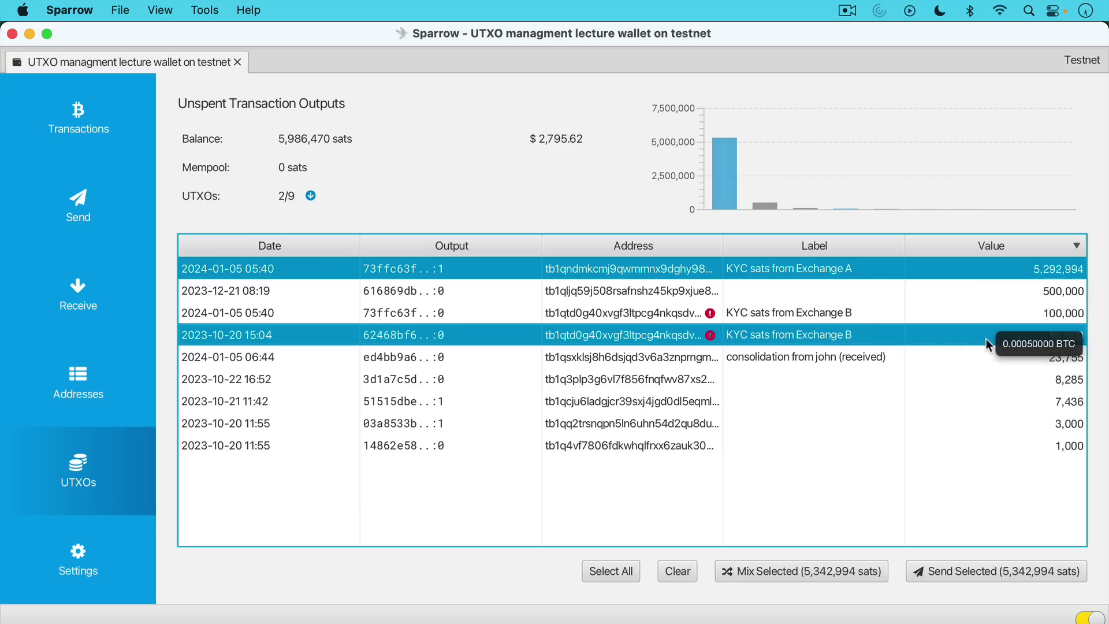
{"action": "mouse_move", "coordinate": [975, 267]}
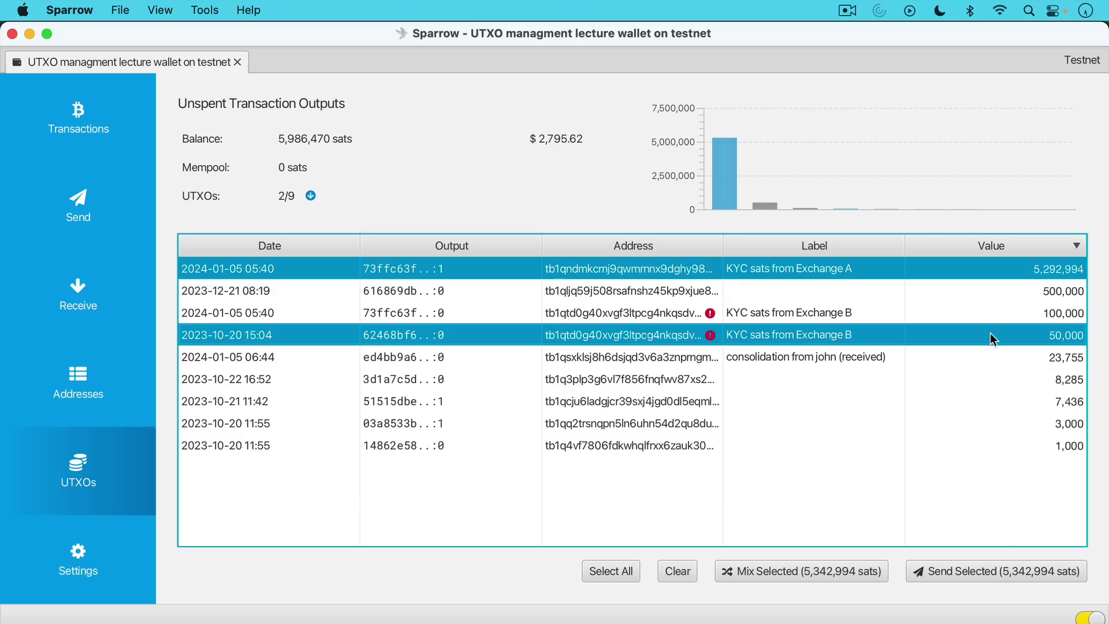
{"action": "mouse_move", "coordinate": [990, 335]}
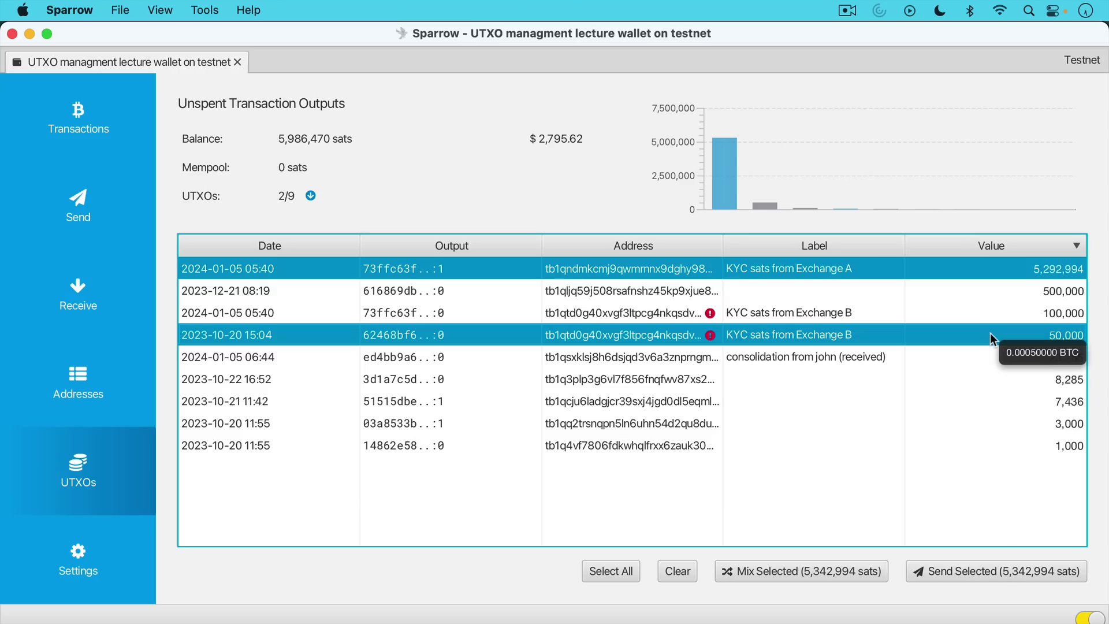
{"action": "left_click", "coordinate": [841, 311]}
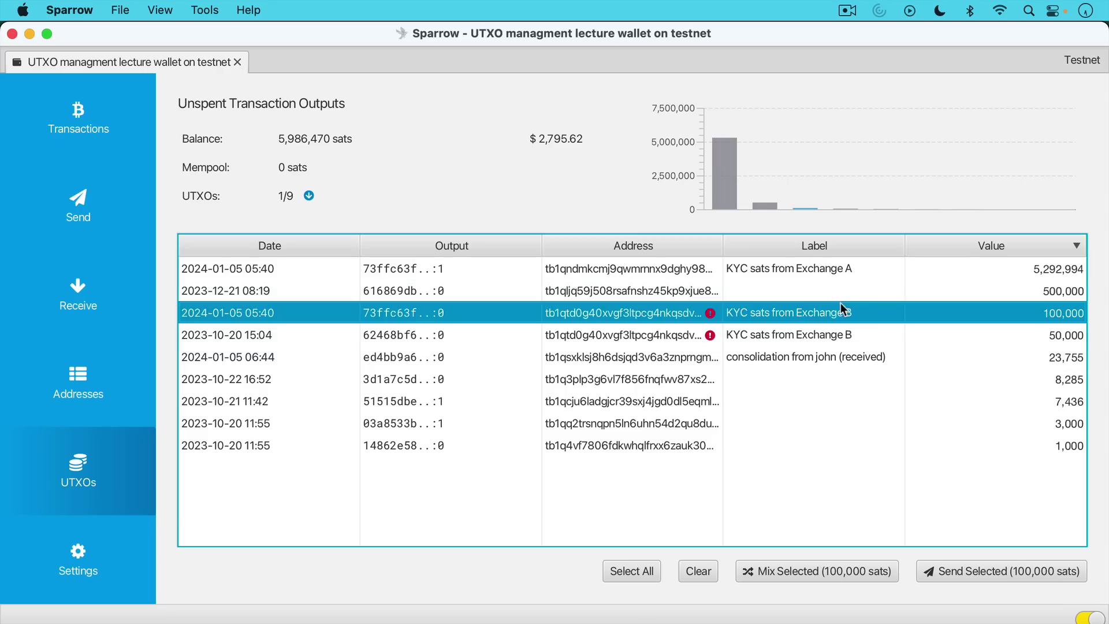
{"action": "left_click", "coordinate": [843, 336]}
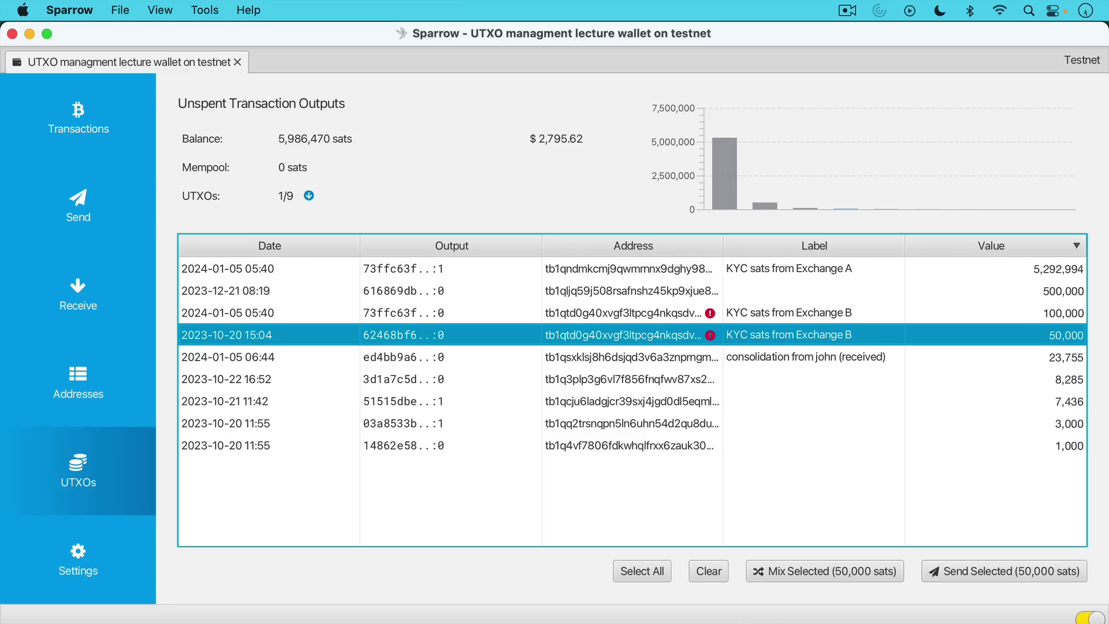
{"action": "left_click", "coordinate": [474, 588]}
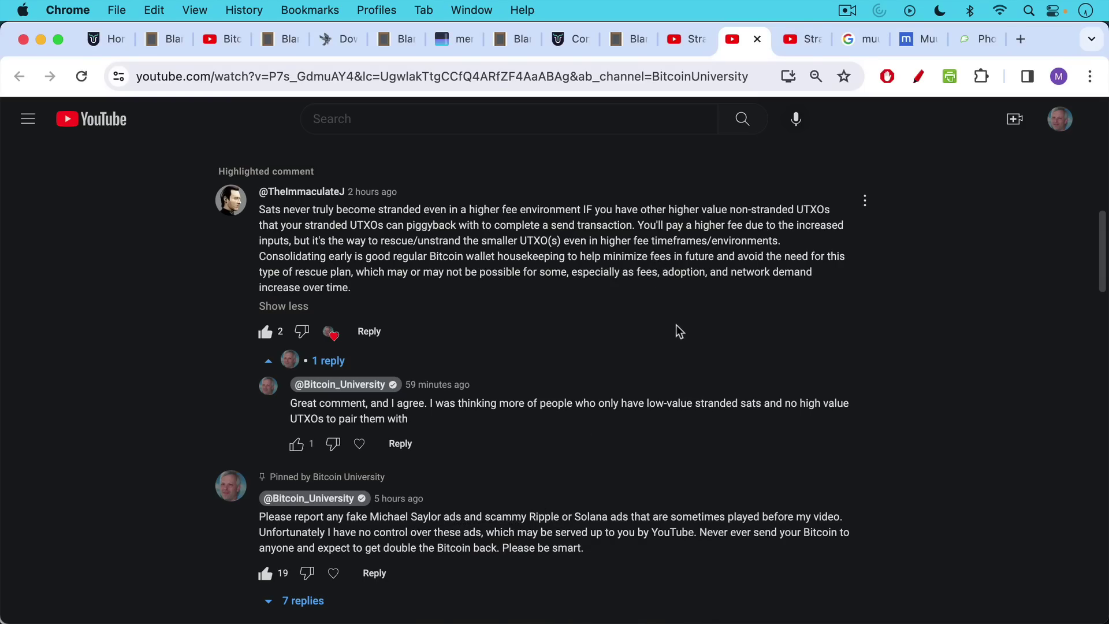
Bring up the video page with the Muun Wallet question and the Phoenix recommendation
{"action": "left_click", "coordinate": [795, 39]}
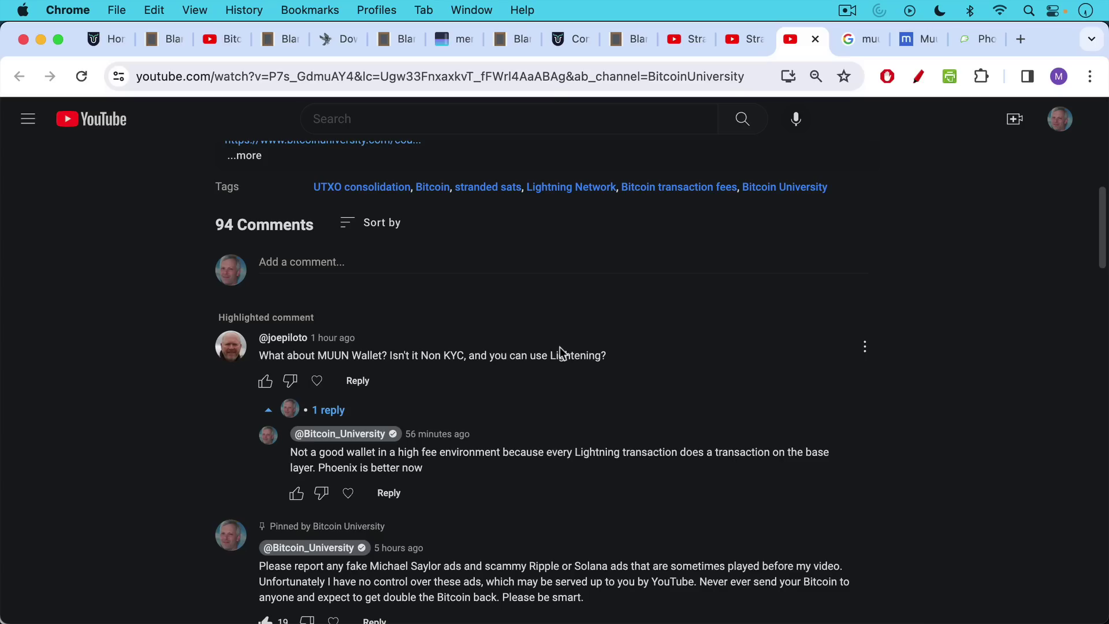
Review the Muun submarine-swap Google results and muun.com, ending on Phoenix's homepage
{"action": "left_click", "coordinate": [872, 40]}
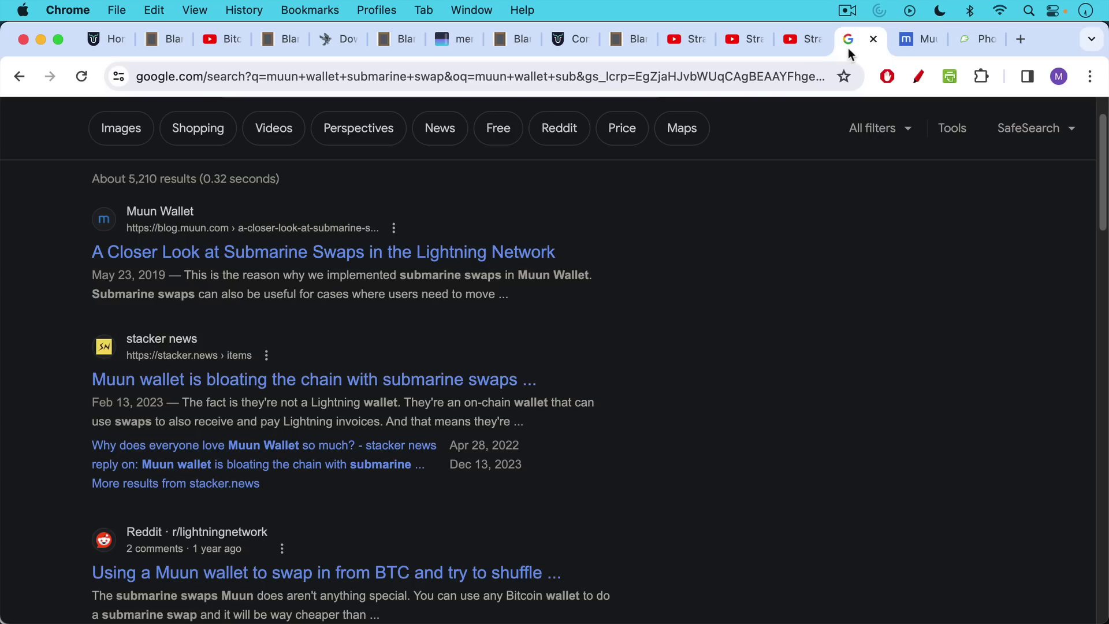
{"action": "left_click", "coordinate": [905, 42]}
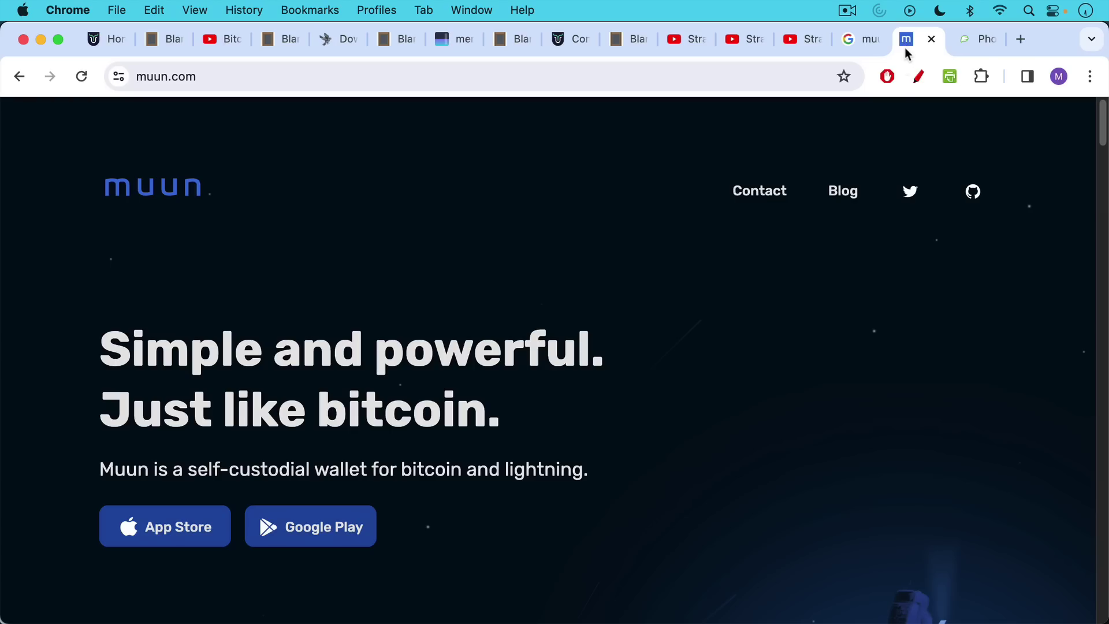
{"action": "left_click", "coordinate": [968, 37]}
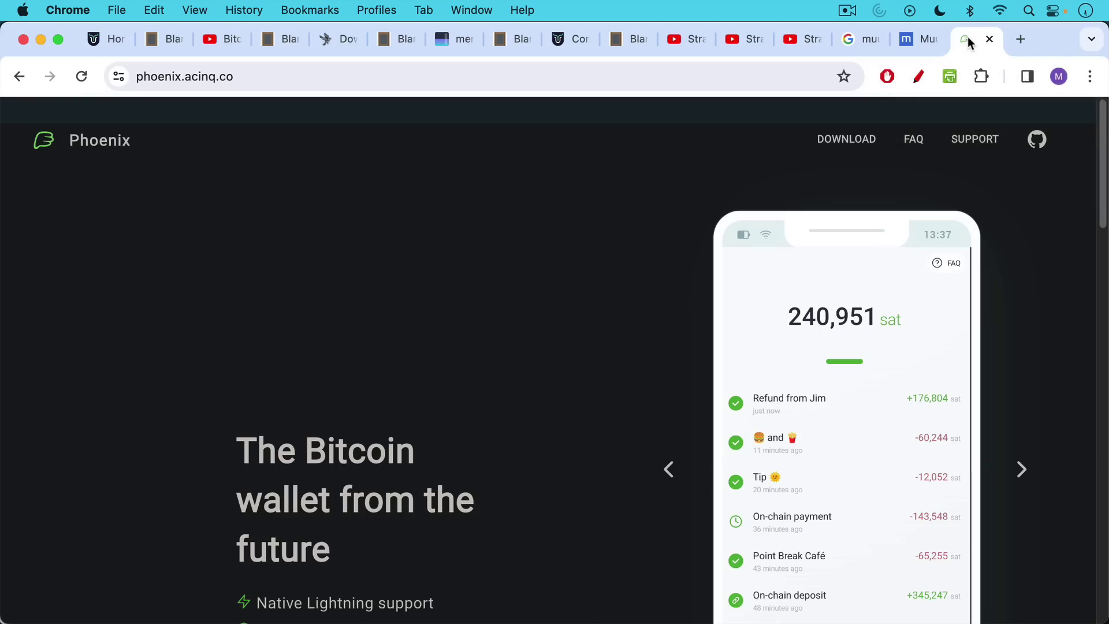